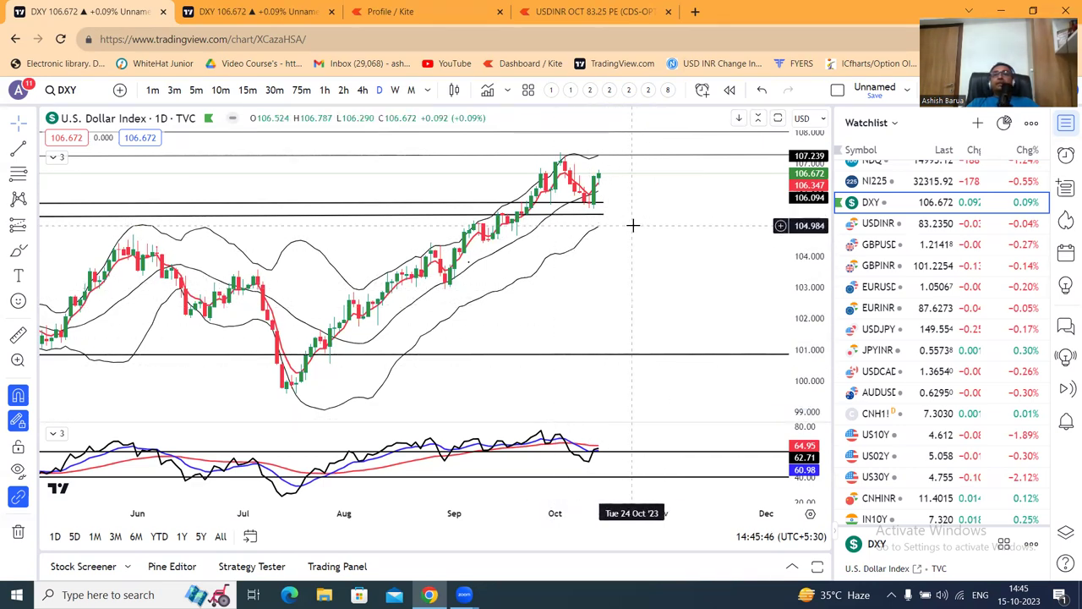
# - Circle the latest mid-October candles on the DXY daily chart with the brush and delete the circle
pyautogui.moveTo(653, 261); pyautogui.dragTo(648, 285)
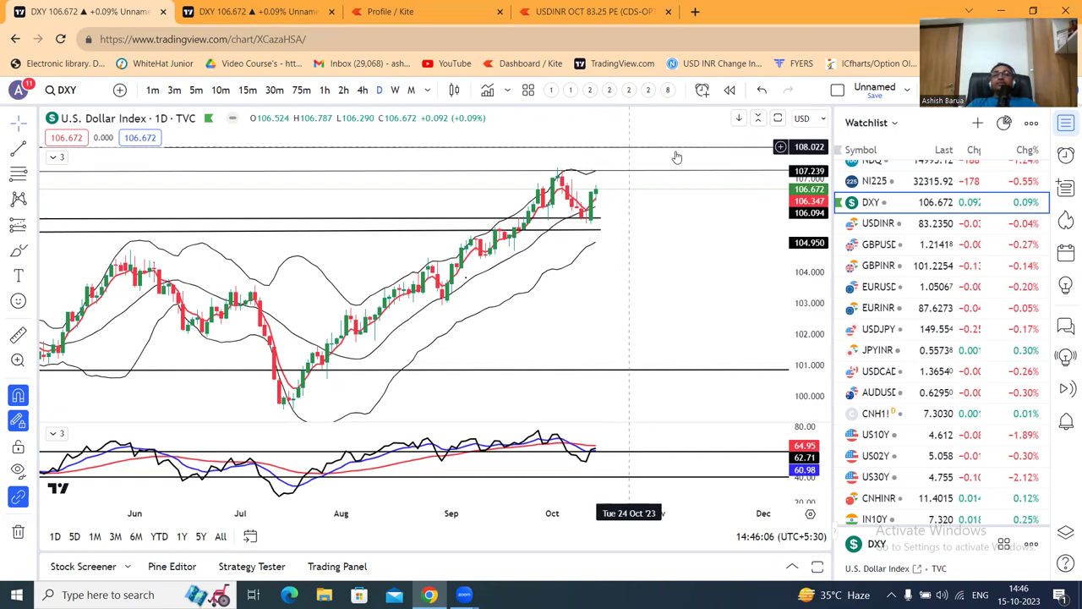
pyautogui.moveTo(804, 224); pyautogui.dragTo(803, 253)
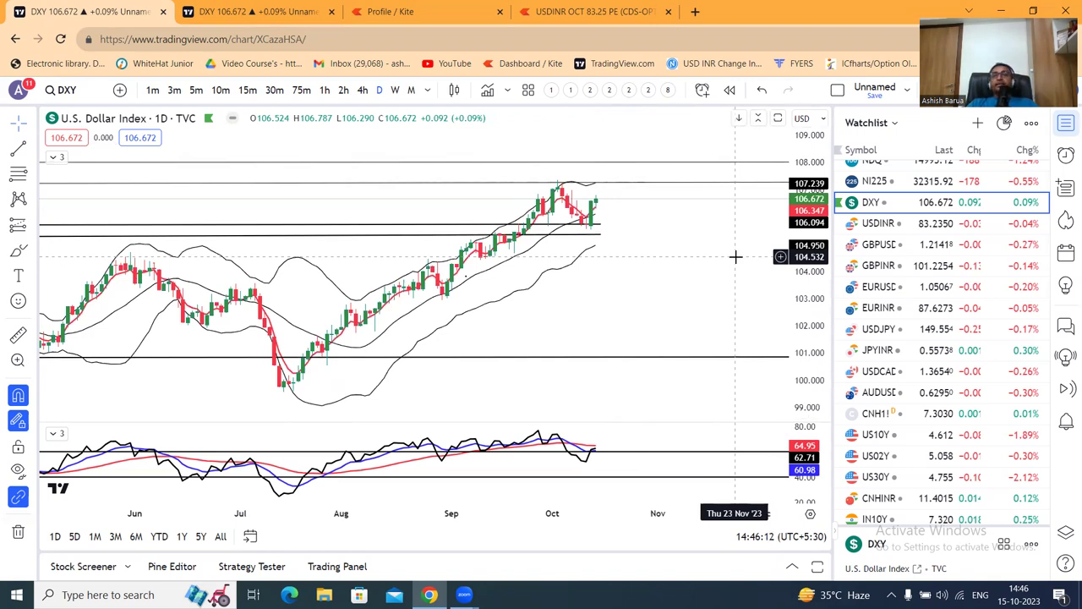
pyautogui.click(21, 253)
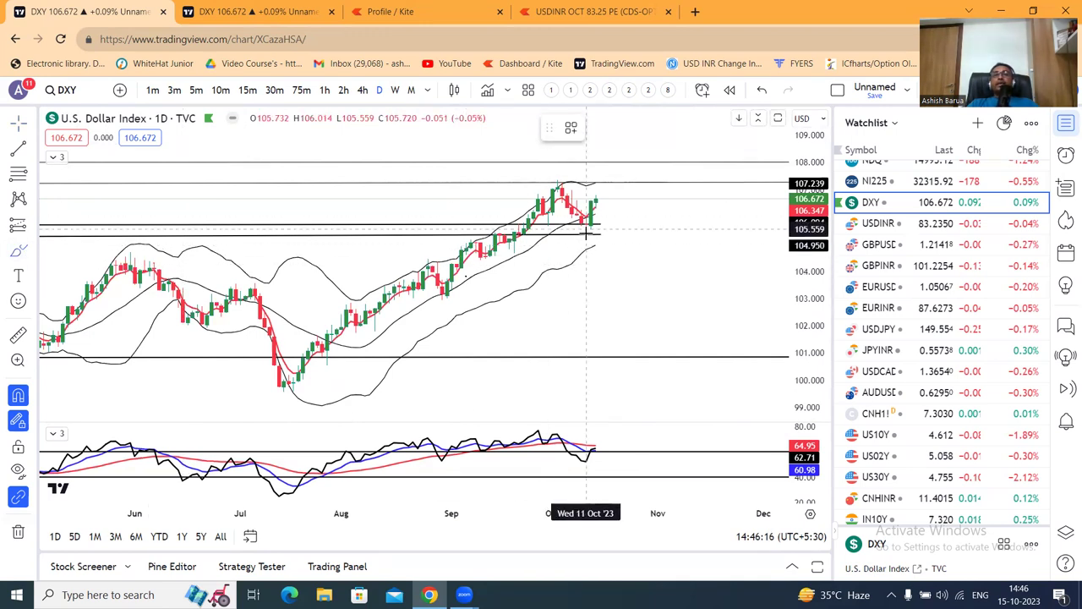
pyautogui.moveTo(592, 241)
pyautogui.mouseDown()
pyautogui.moveTo(617, 230)
pyautogui.moveTo(616, 198)
pyautogui.moveTo(586, 205)
pyautogui.moveTo(591, 233)
pyautogui.mouseUp()
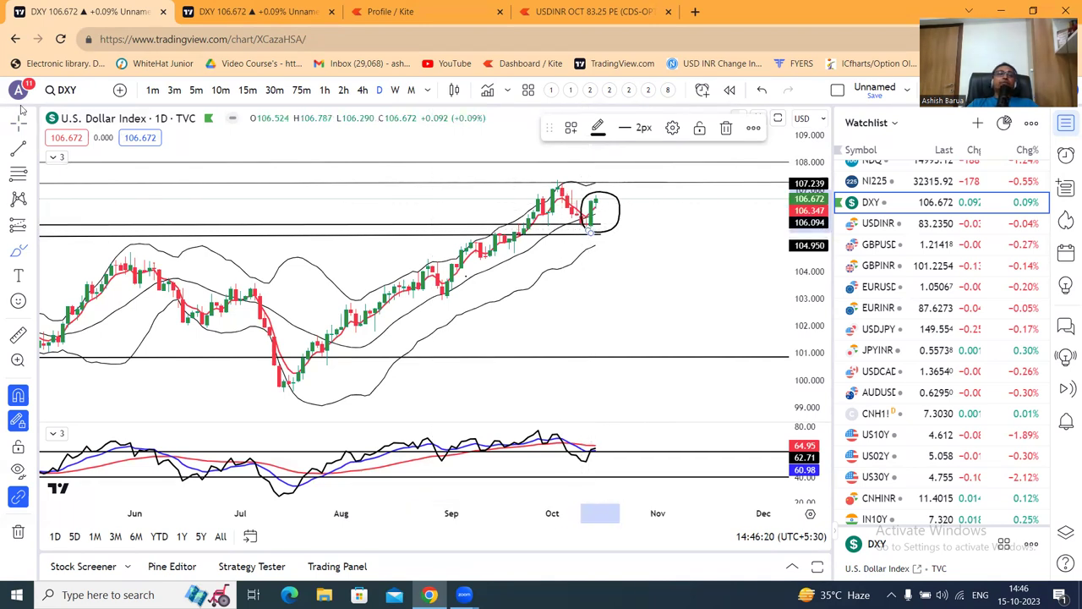
pyautogui.click(617, 292)
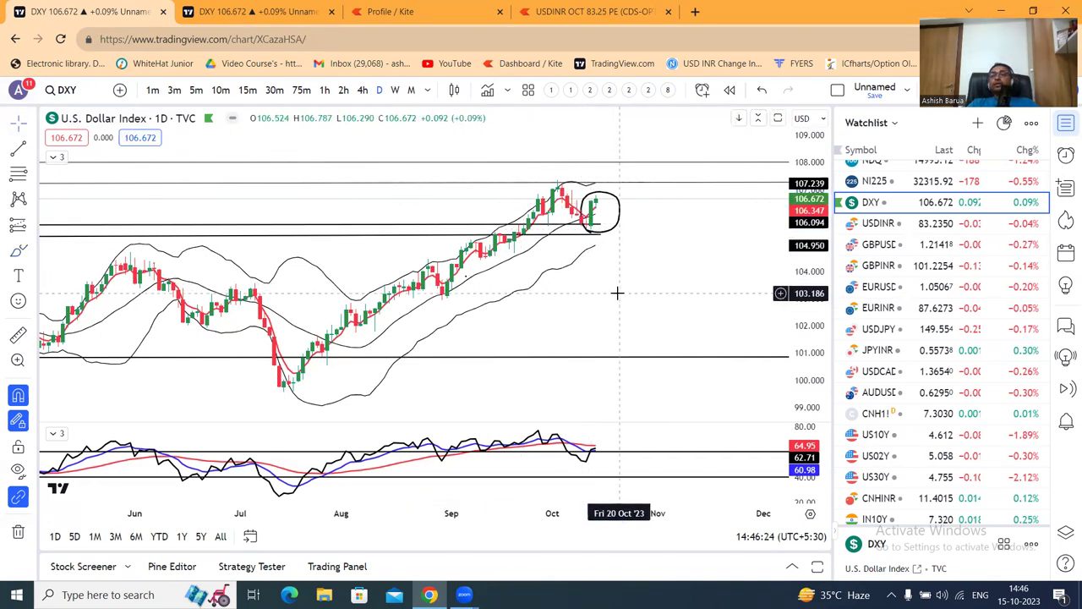
pyautogui.click(620, 221)
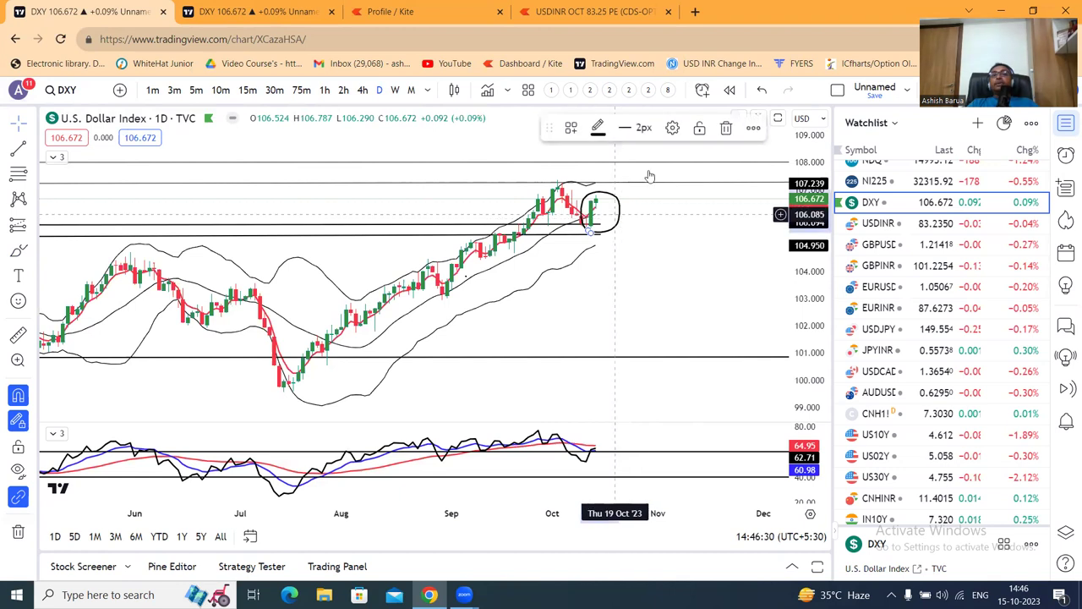
pyautogui.click(723, 129)
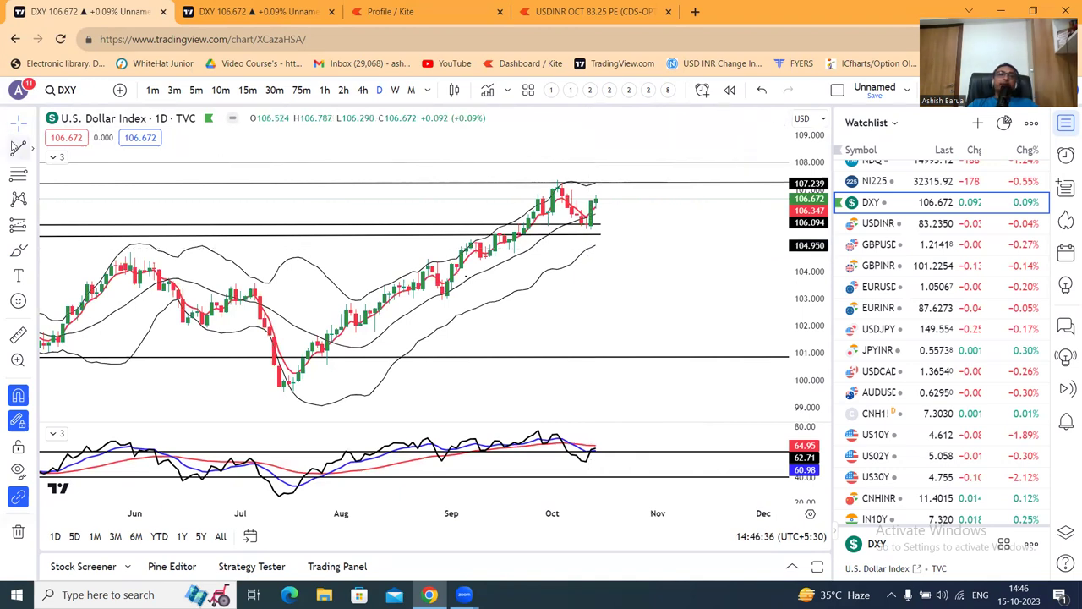
# - Draw a rising trend line on DXY from the 18 Jul '23 low at 99.589 to about 107.38 on 27 Oct '23
pyautogui.click(18, 149)
pyautogui.click(292, 390)
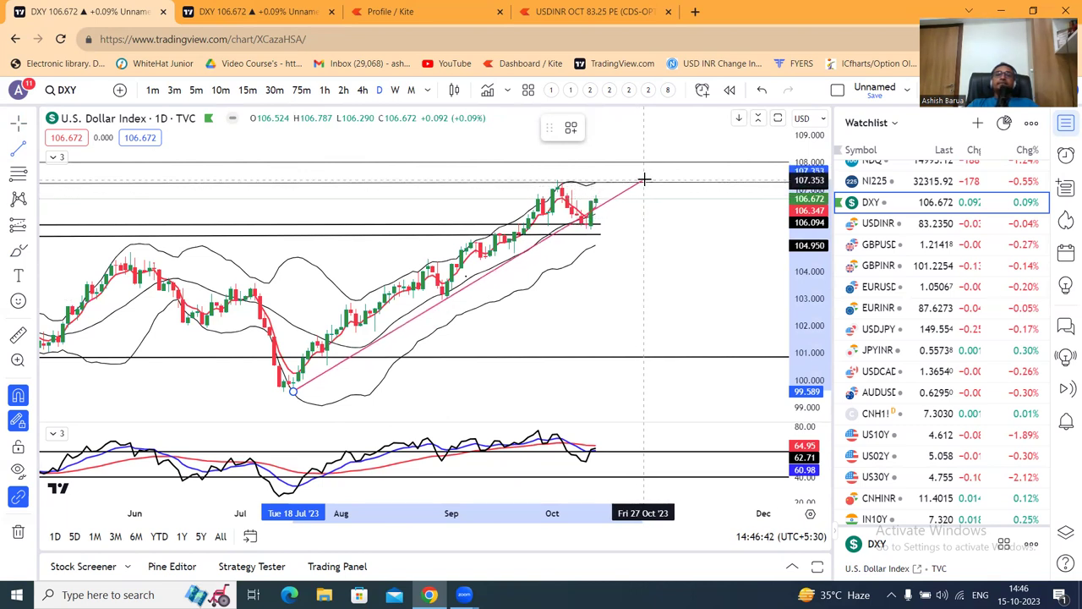
pyautogui.click(644, 180)
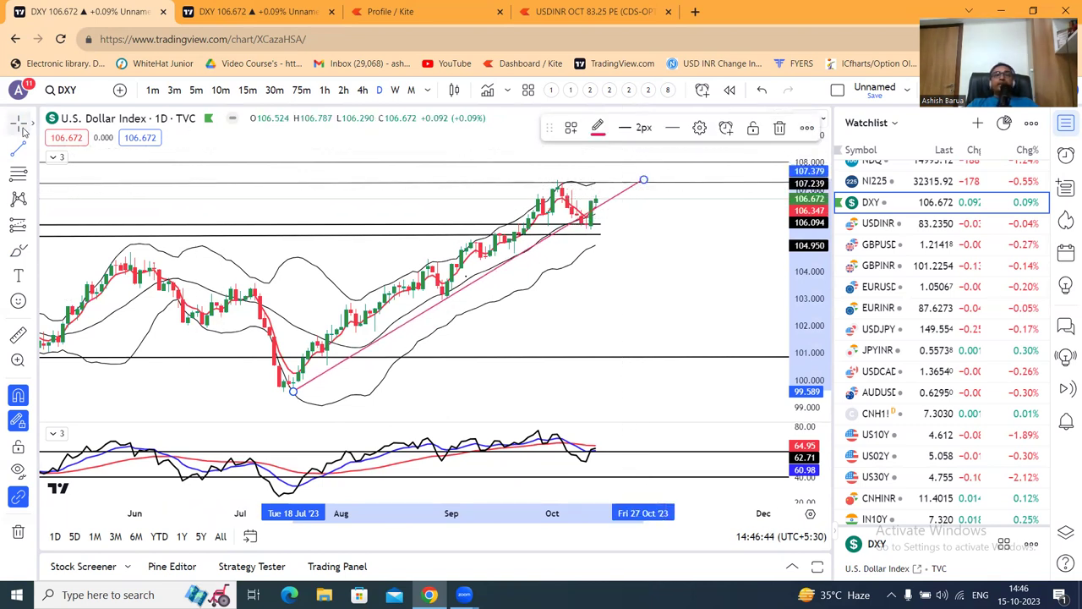
pyautogui.click(668, 298)
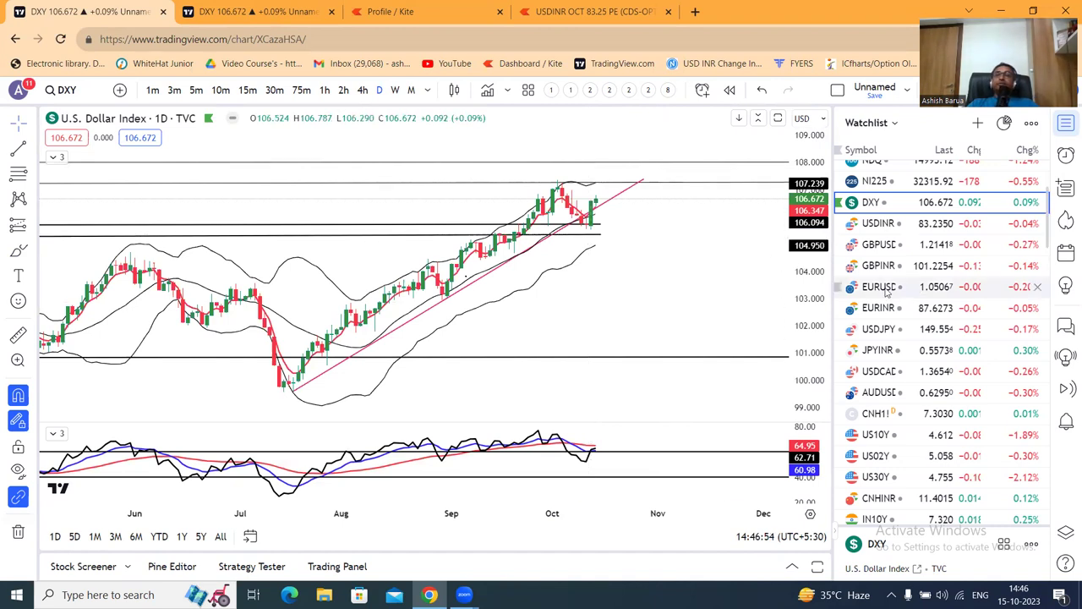
# - Open the USDINR daily chart and examine its triangle pattern along with the resistance levels above it
pyautogui.click(880, 229)
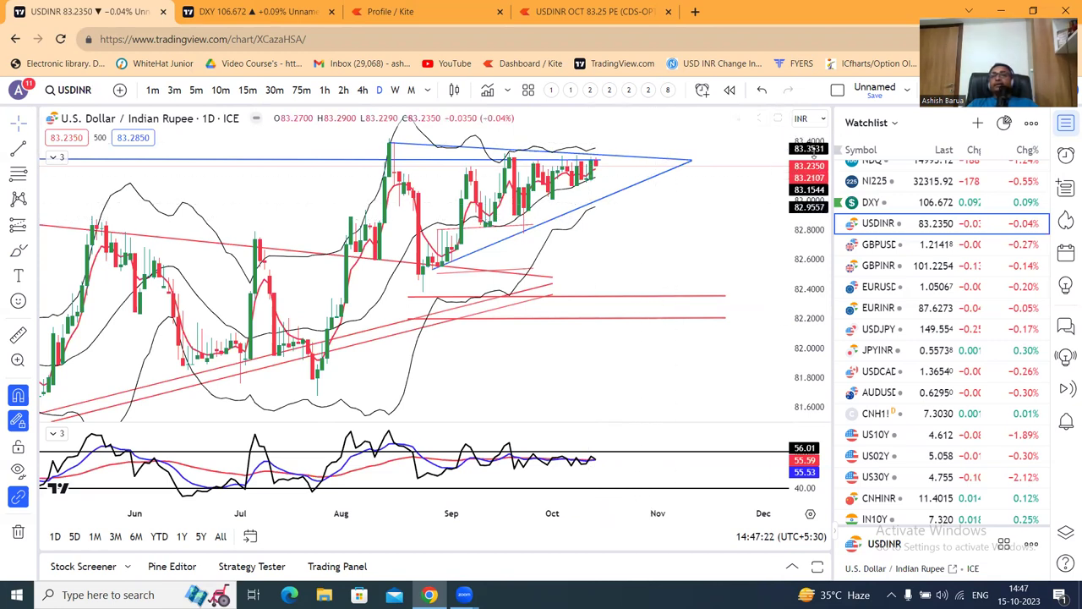
pyautogui.moveTo(808, 157); pyautogui.dragTo(616, 208)
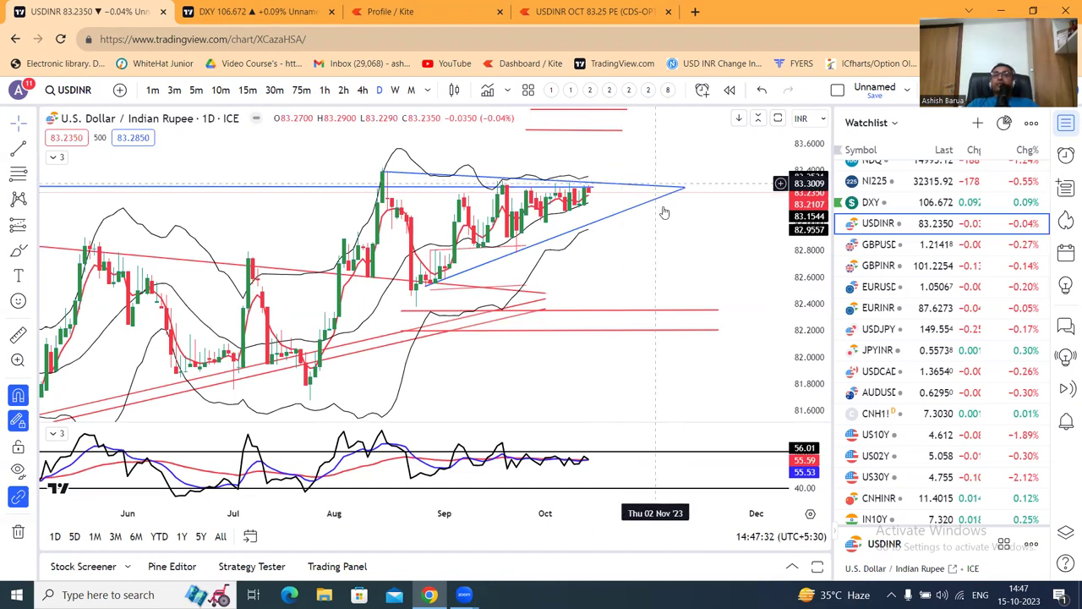
pyautogui.moveTo(684, 234); pyautogui.dragTo(662, 286)
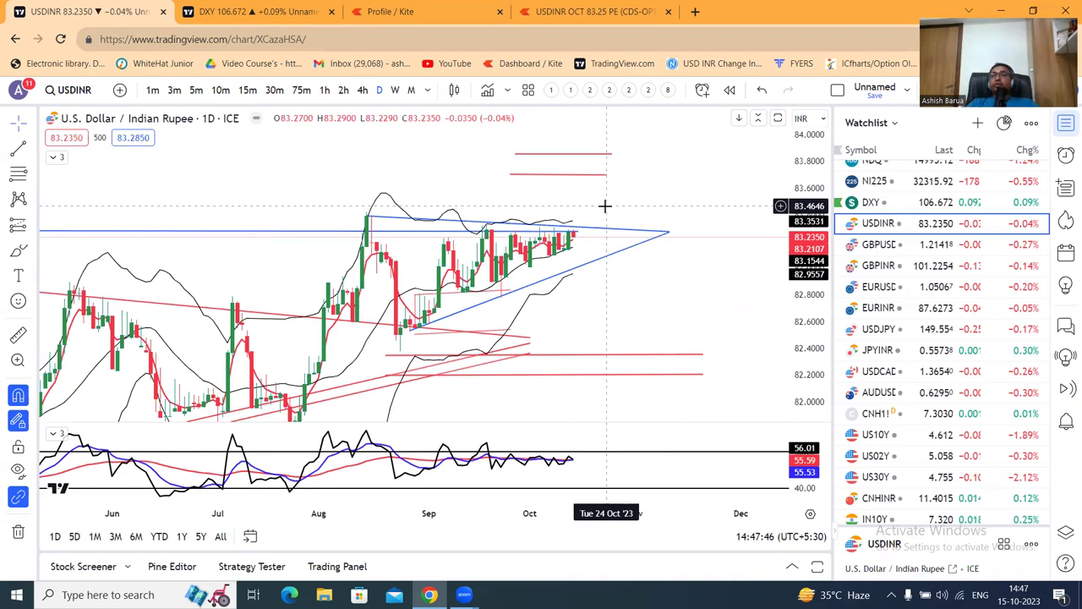
# - Open the GBPUSD daily chart and examine recent price action against its descending trend line and the lower indicator
pyautogui.click(856, 247)
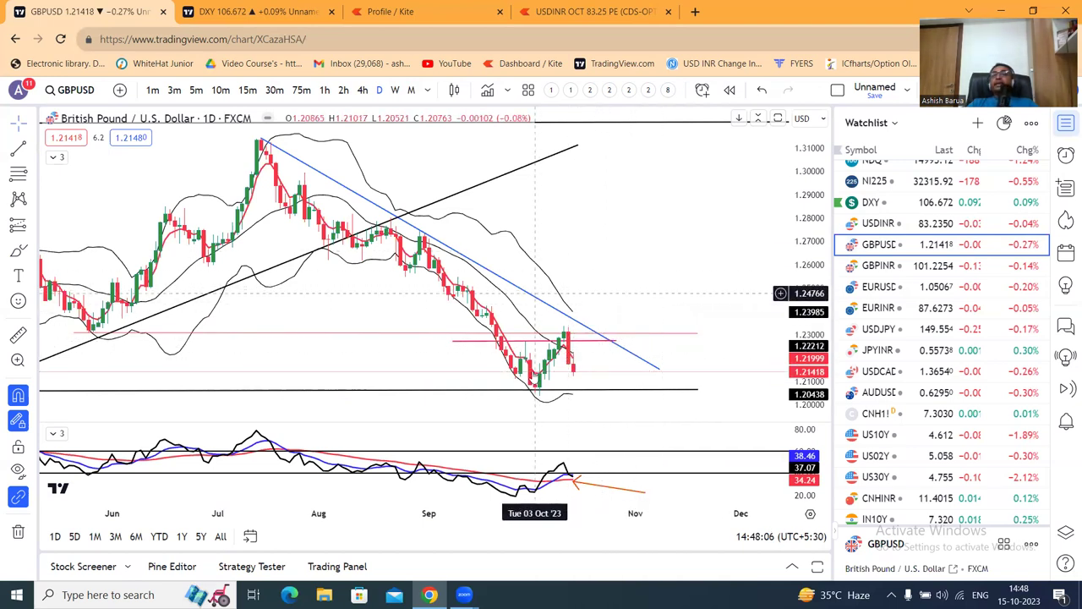
pyautogui.moveTo(676, 248); pyautogui.dragTo(659, 248)
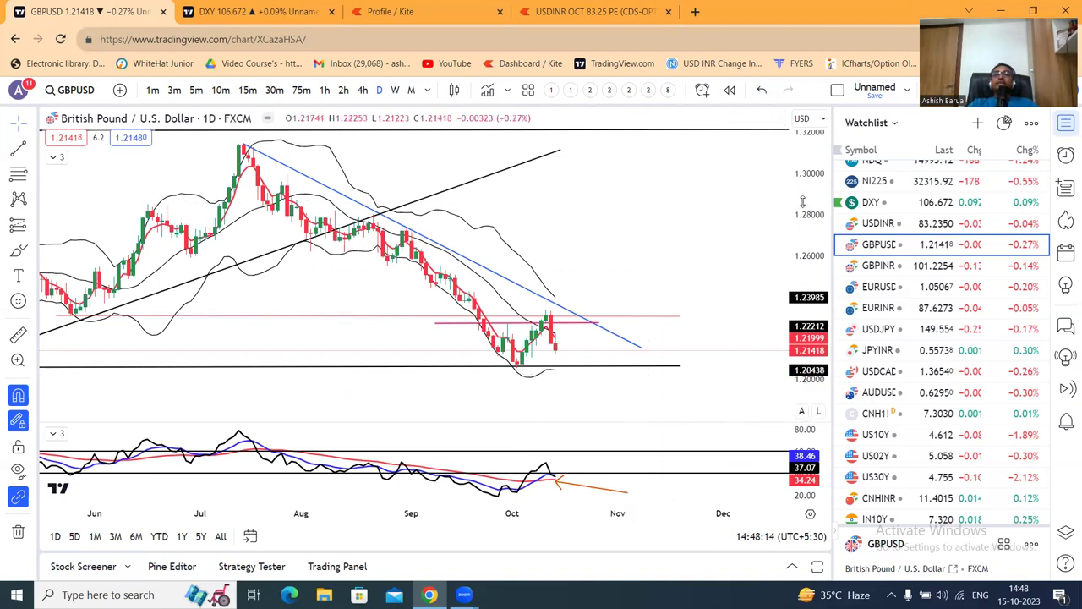
pyautogui.moveTo(810, 211); pyautogui.dragTo(809, 227)
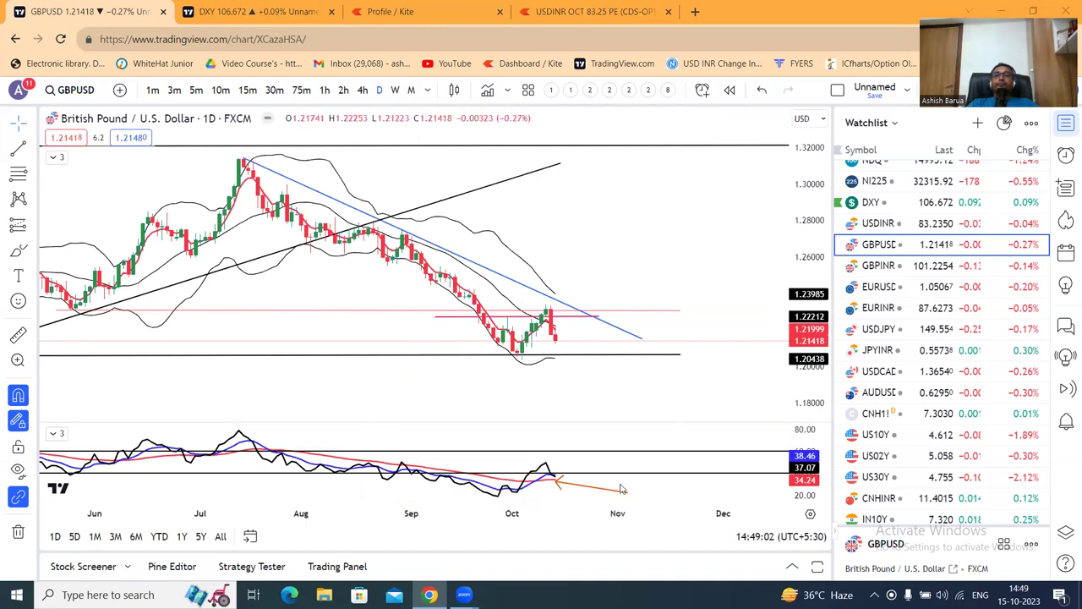
# - Review the GBPINR and EURUSD daily charts against their falling trend lines and horizontal support levels
pyautogui.click(880, 266)
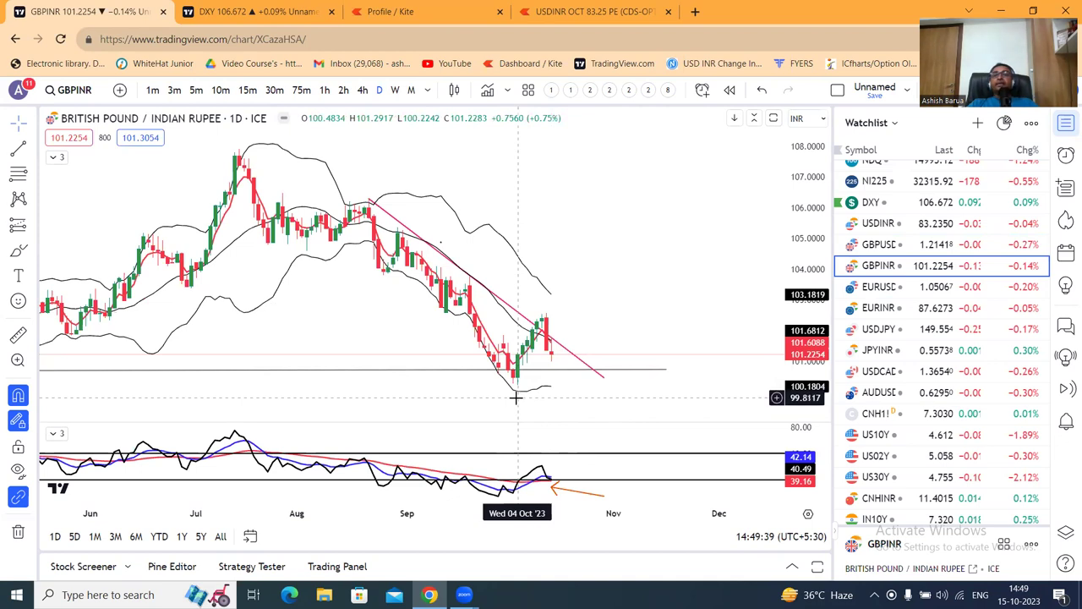
pyautogui.click(894, 289)
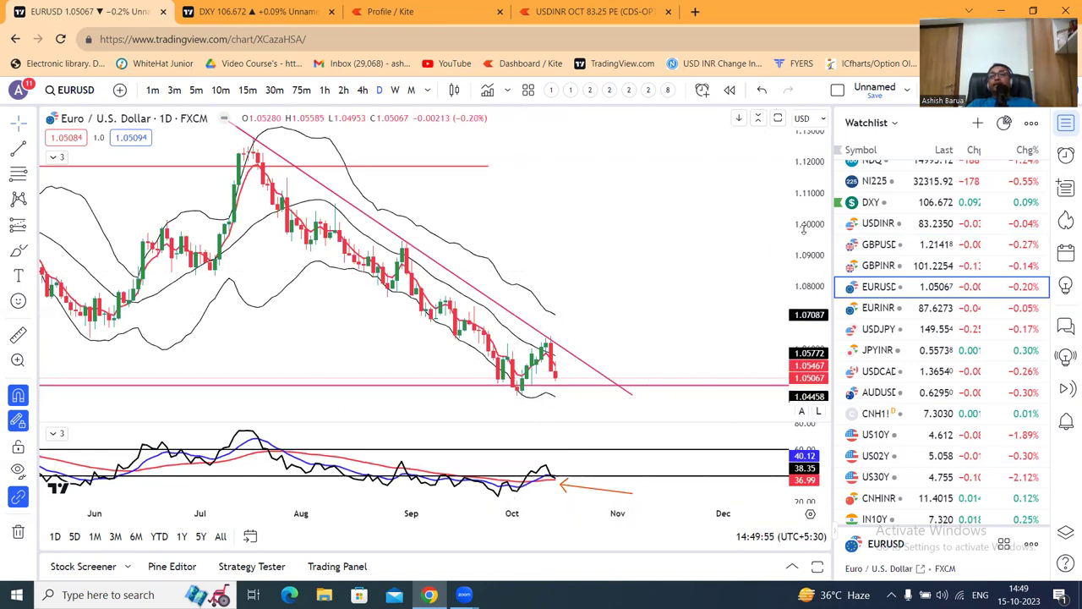
pyautogui.moveTo(805, 226); pyautogui.dragTo(607, 346)
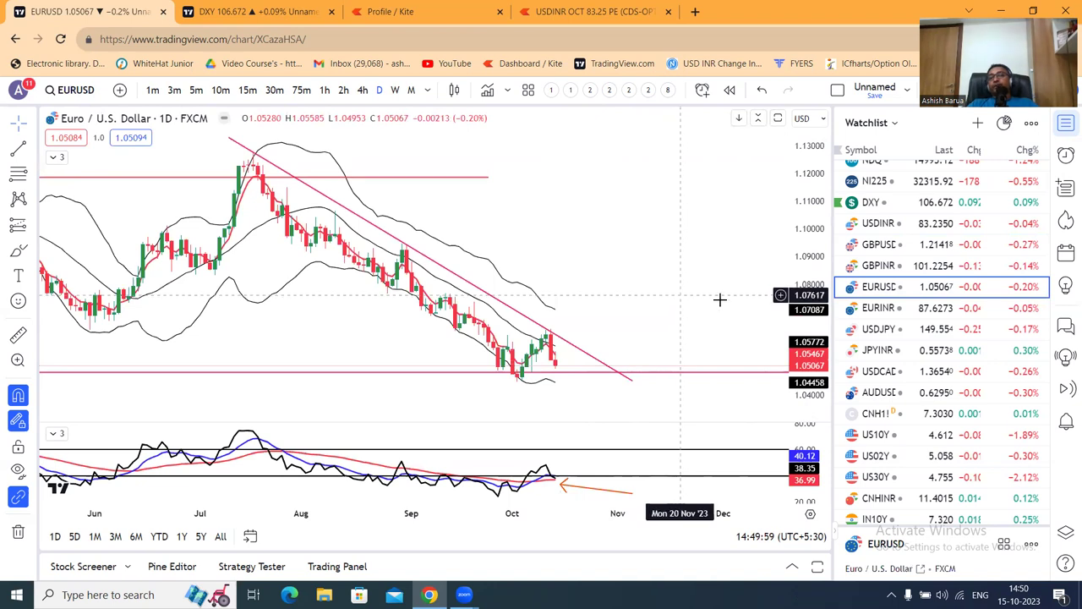
# - Review the EURINR daily chart around its early-October low and bring up the USDJPY daily chart
pyautogui.press('Down')
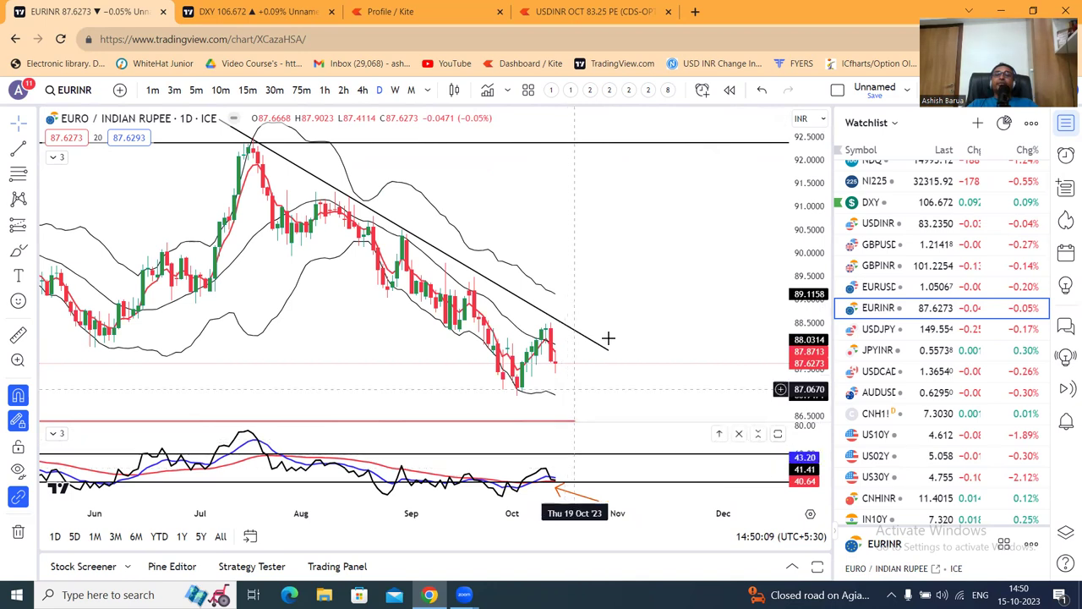
pyautogui.scroll(2, 665, 301)
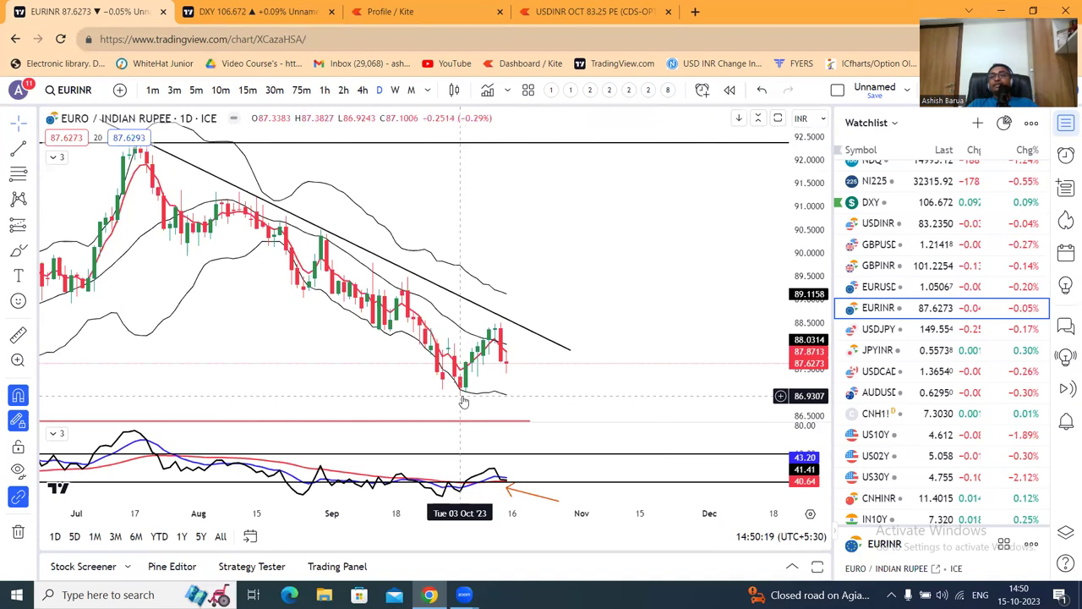
pyautogui.click(912, 330)
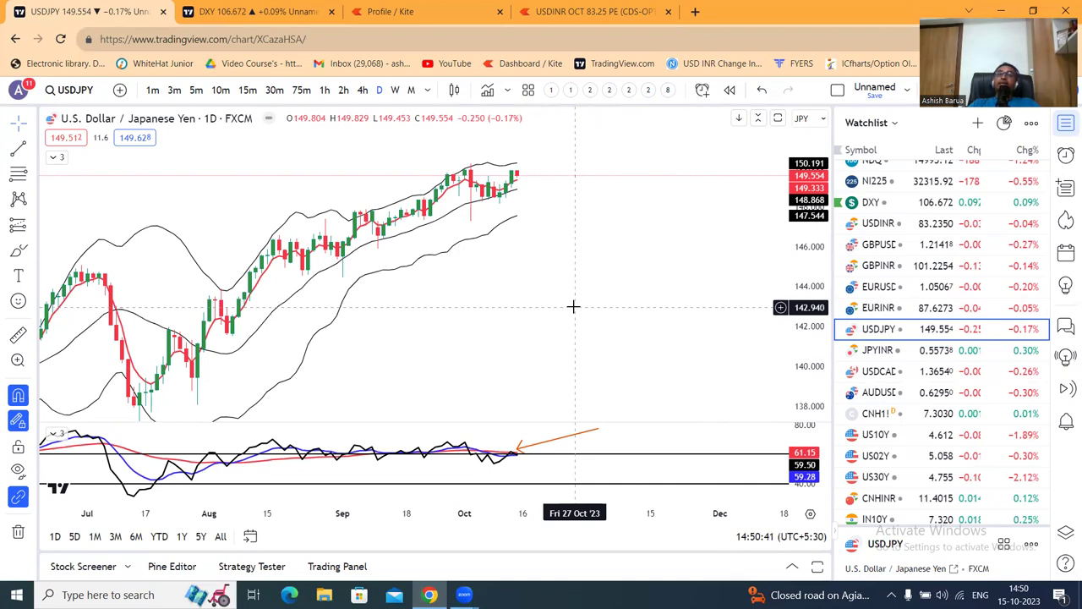
# - On the JPYINR daily chart, move the falling trend line's end point to 23 Oct '23 at about 0.556
pyautogui.press('Down')
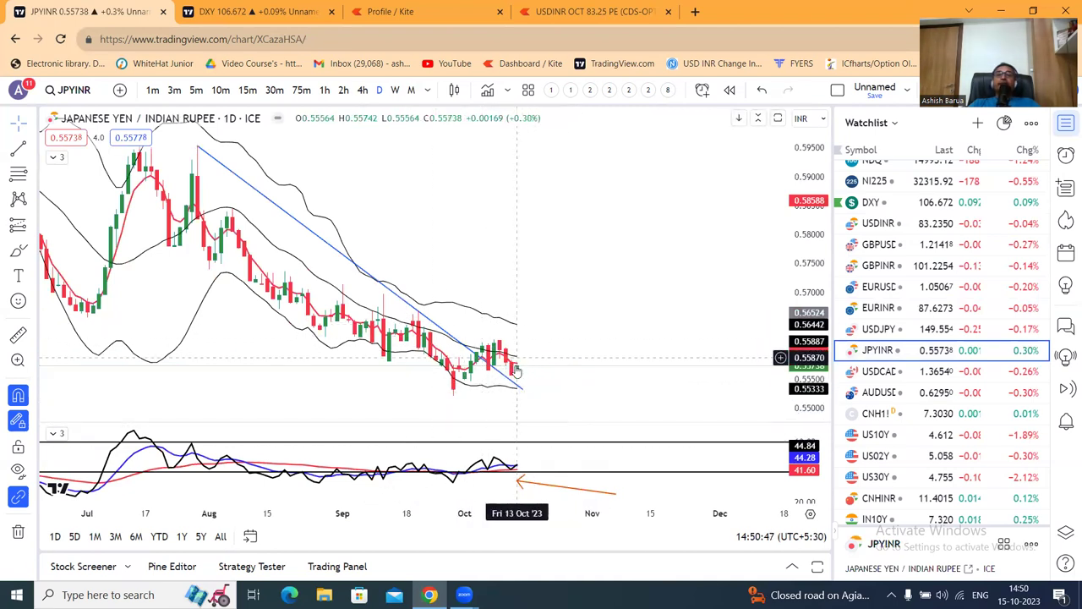
pyautogui.moveTo(524, 390); pyautogui.dragTo(551, 372)
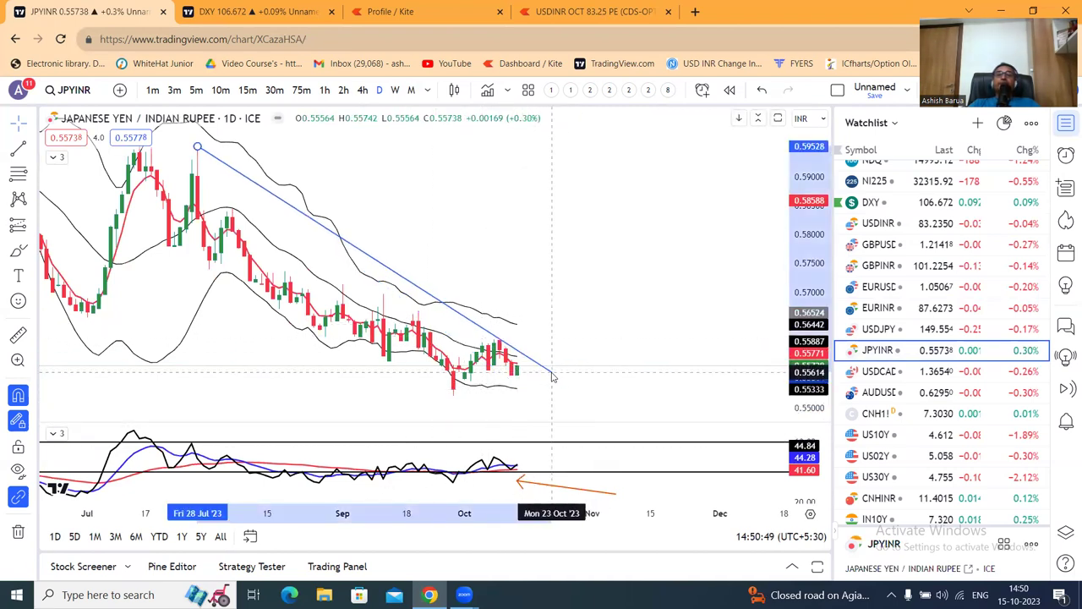
pyautogui.click(560, 300)
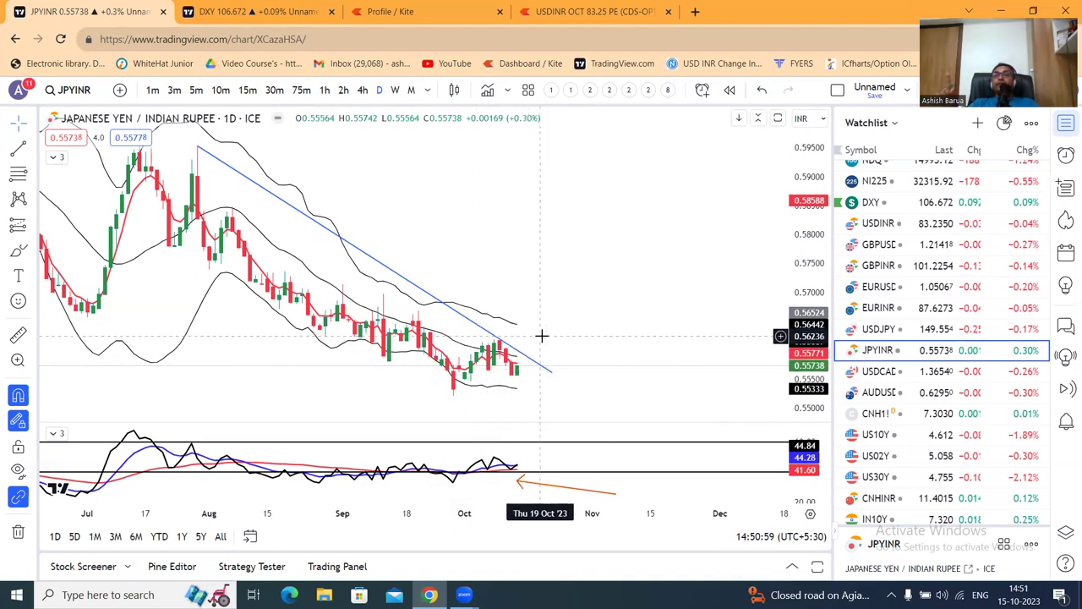
# - Review the USDCAD daily chart and the AUDUSD daily chart, examining AUDUSD's price range since August
pyautogui.click(884, 371)
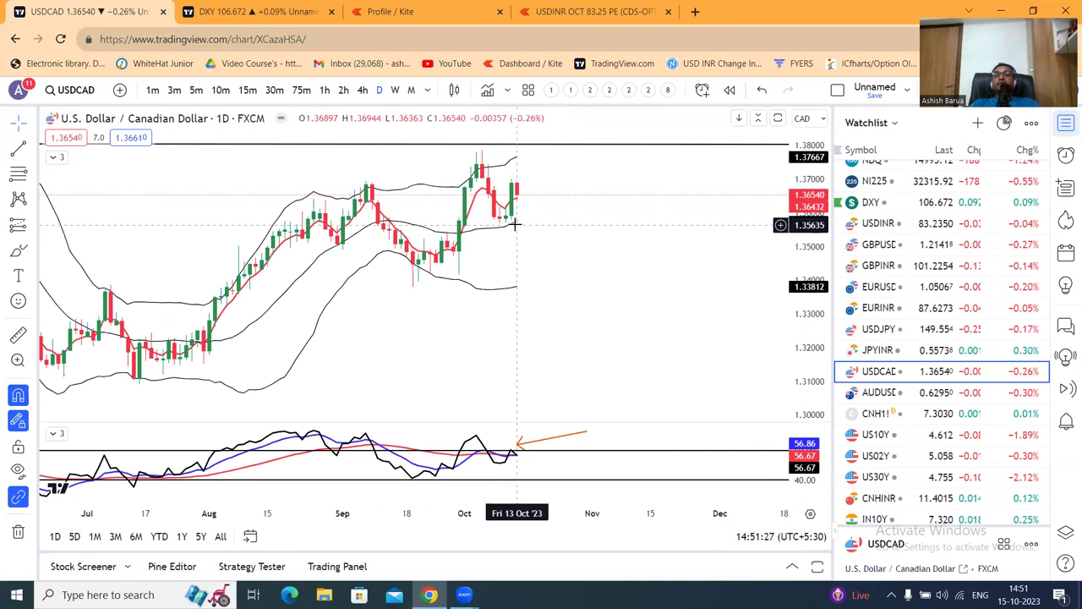
pyautogui.scroll(1, 755, 293)
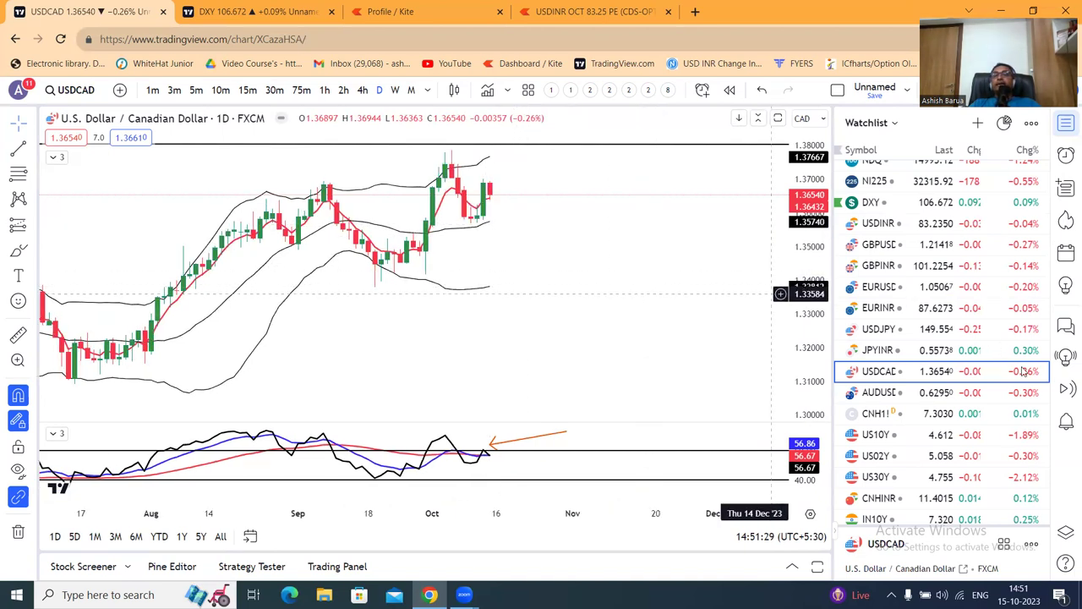
pyautogui.click(931, 394)
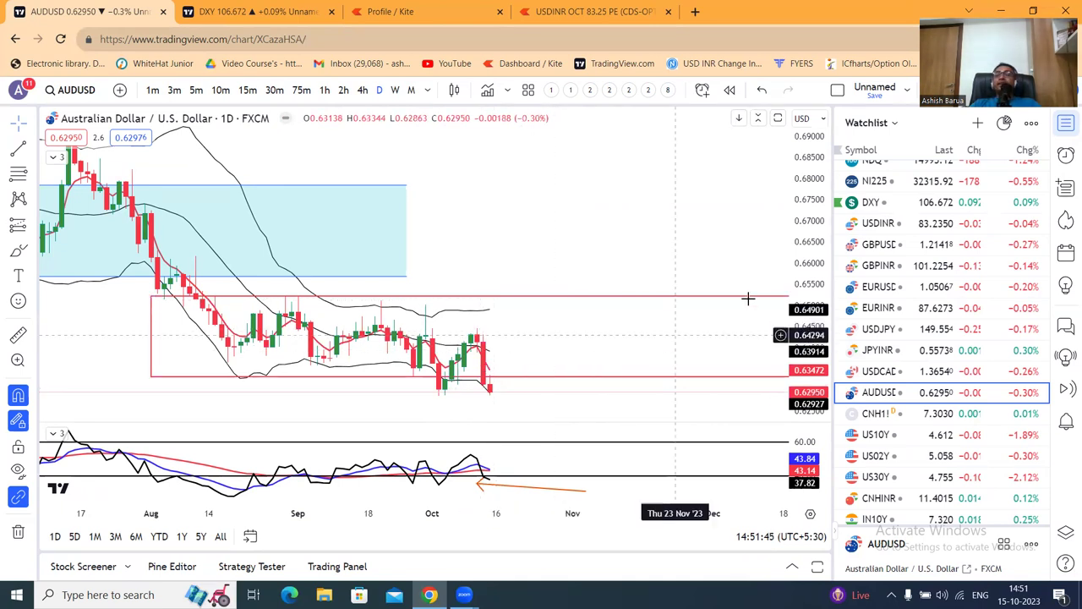
pyautogui.moveTo(803, 288); pyautogui.dragTo(804, 306)
pyautogui.scroll(-1, 653, 230)
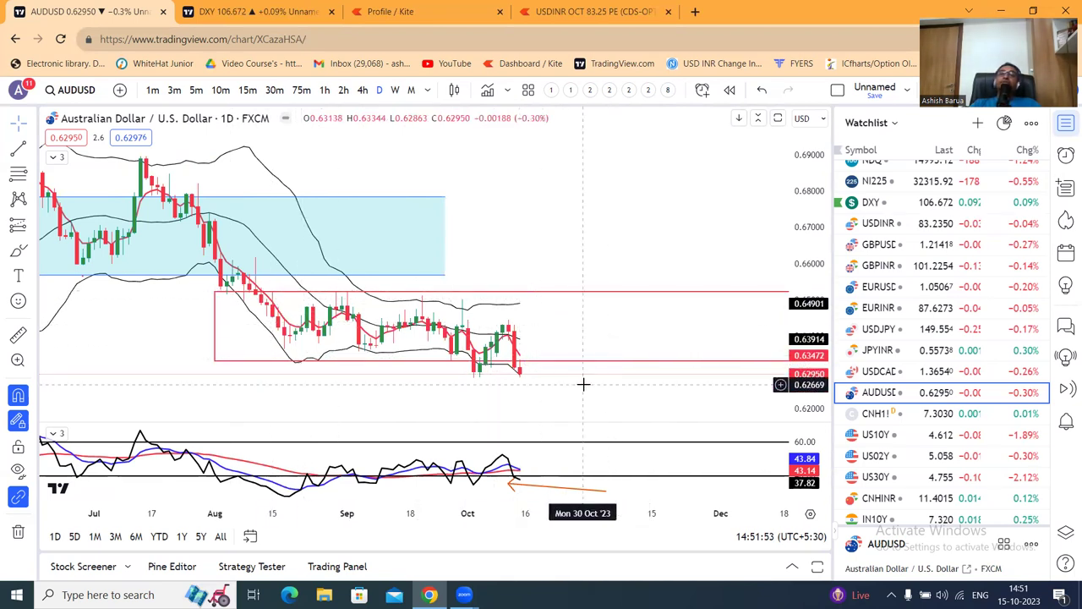
pyautogui.scroll(-1, 558, 346)
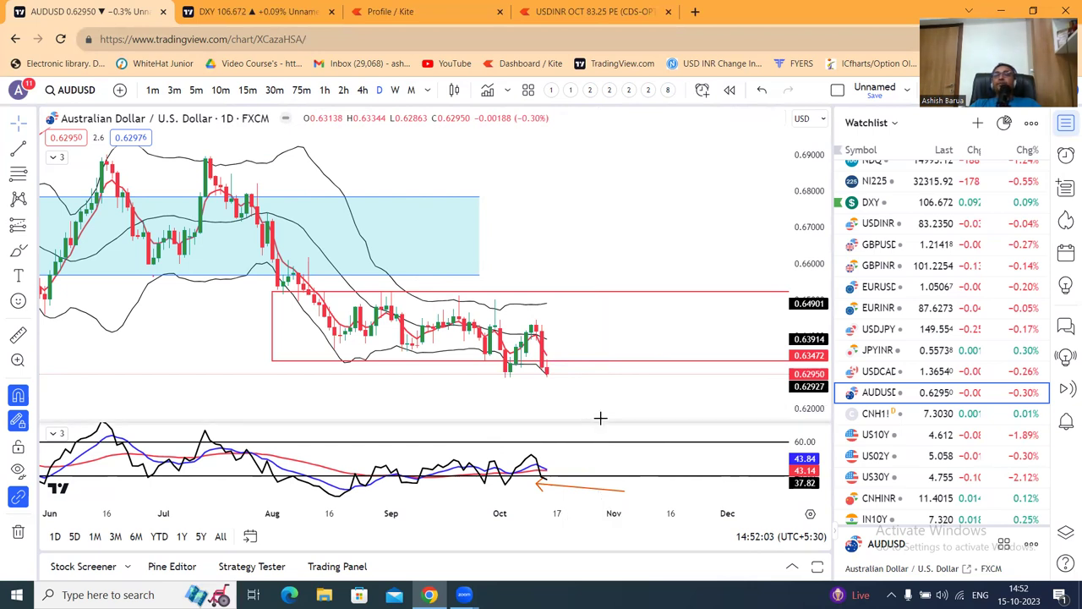
# - Open the CNH1! futures daily chart and examine price against its horizontal support line
pyautogui.click(894, 411)
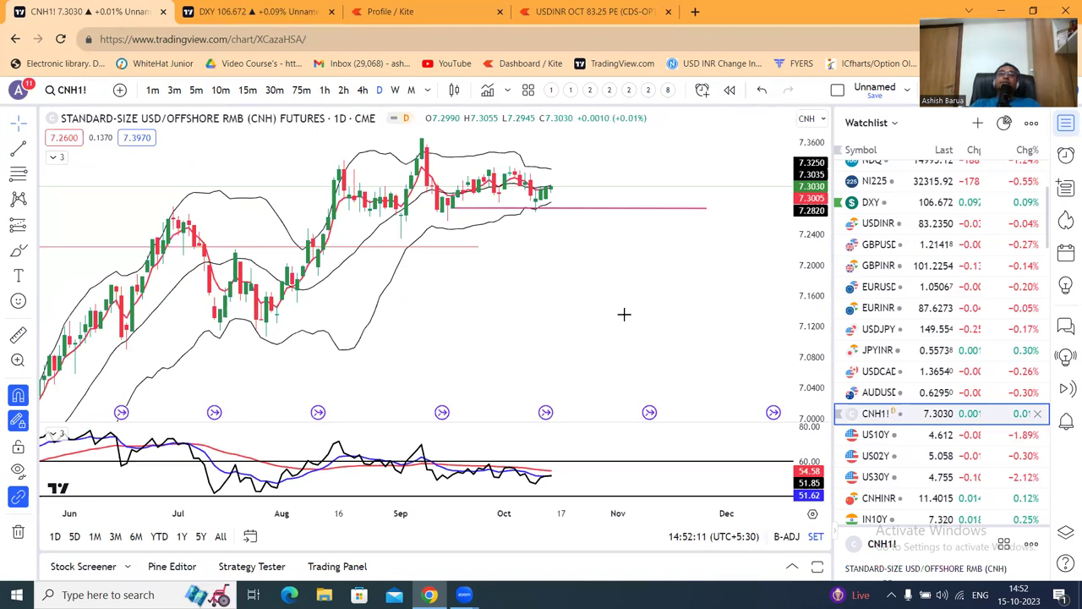
pyautogui.moveTo(648, 288); pyautogui.dragTo(648, 302)
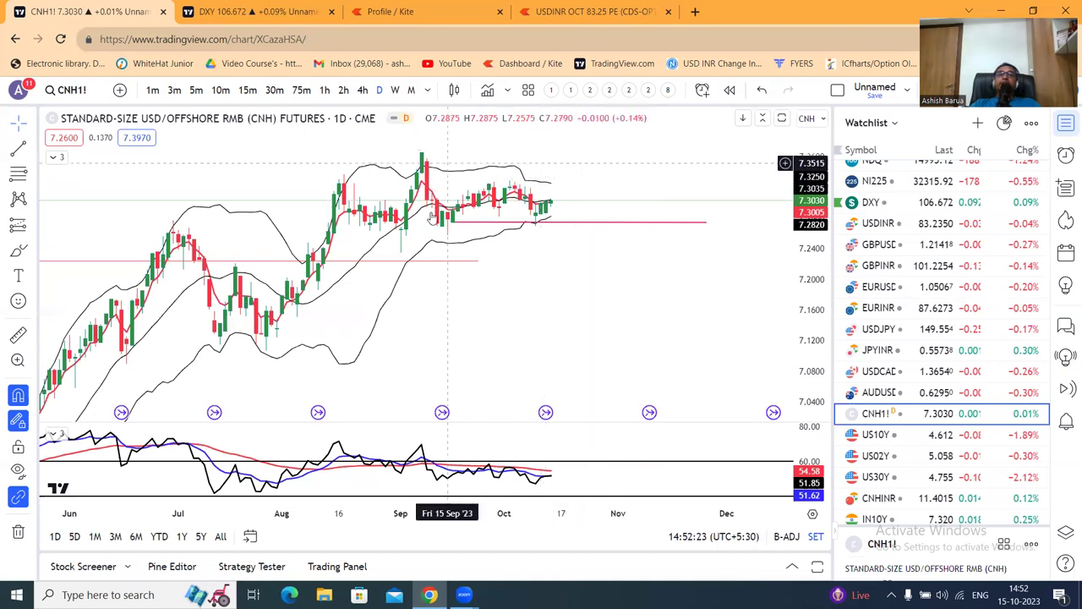
pyautogui.moveTo(619, 303); pyautogui.dragTo(612, 331)
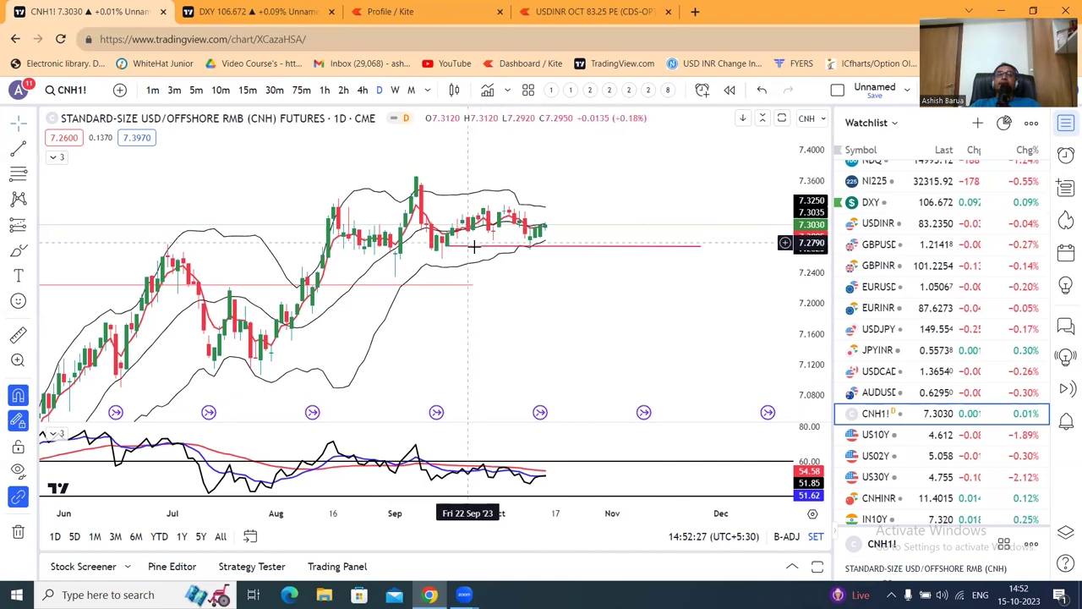
# - Open the BR1! Brent Oil Futures daily chart from the watchlist
pyautogui.scroll(3, 905, 321)
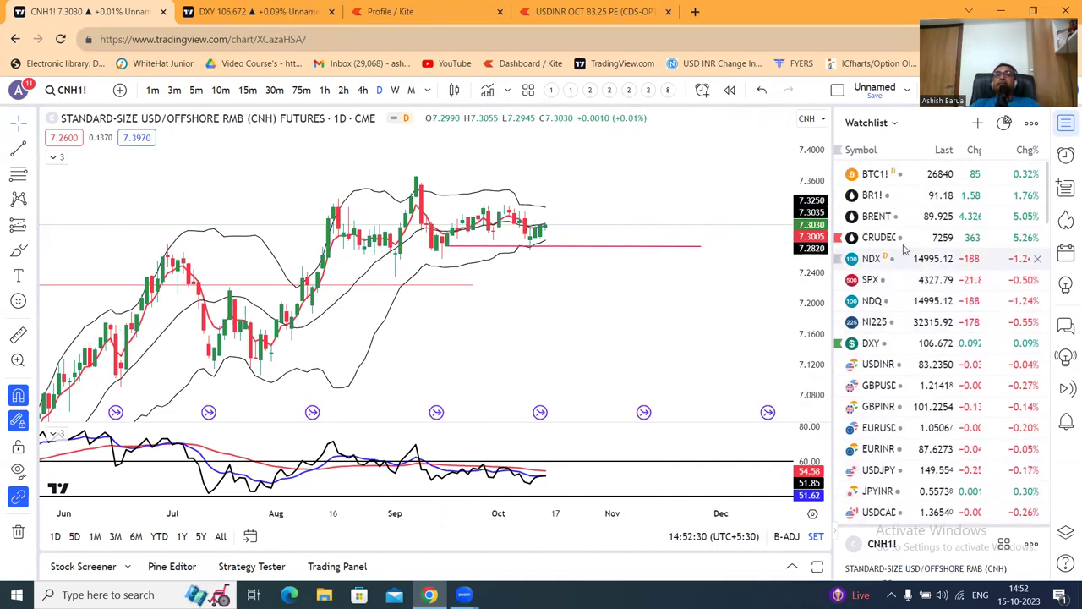
pyautogui.click(905, 199)
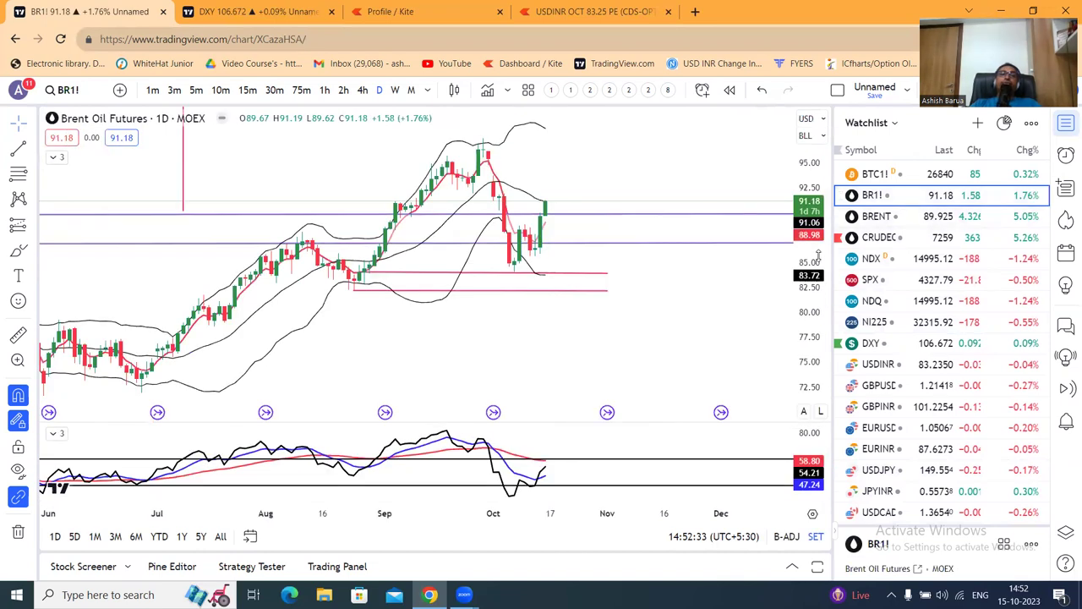
# - Examine Brent Oil Futures on the weekly chart against its horizontal support and resistance lines
pyautogui.moveTo(818, 300); pyautogui.dragTo(819, 372)
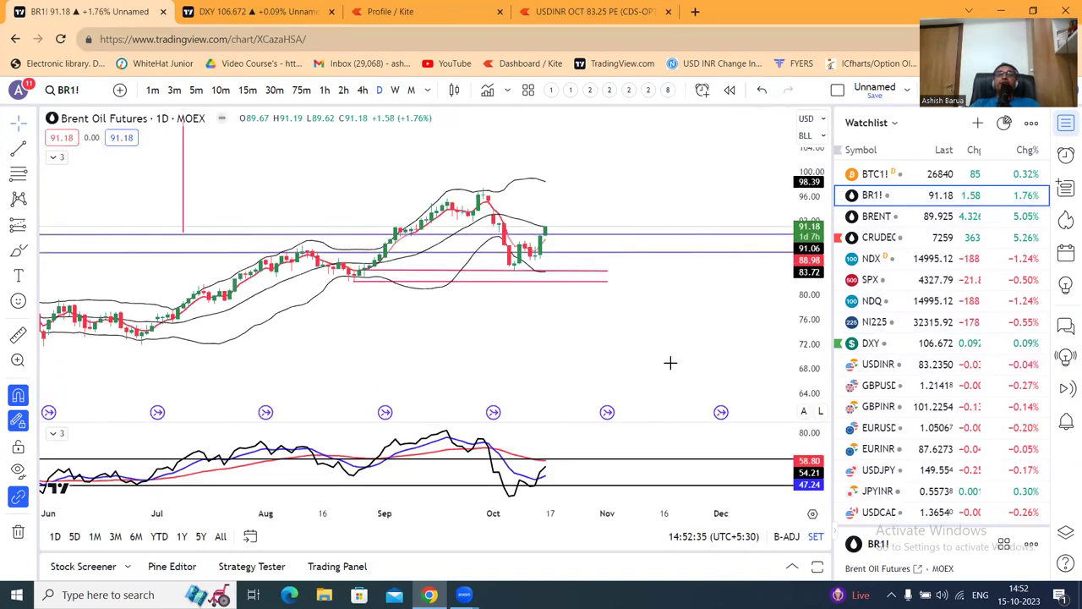
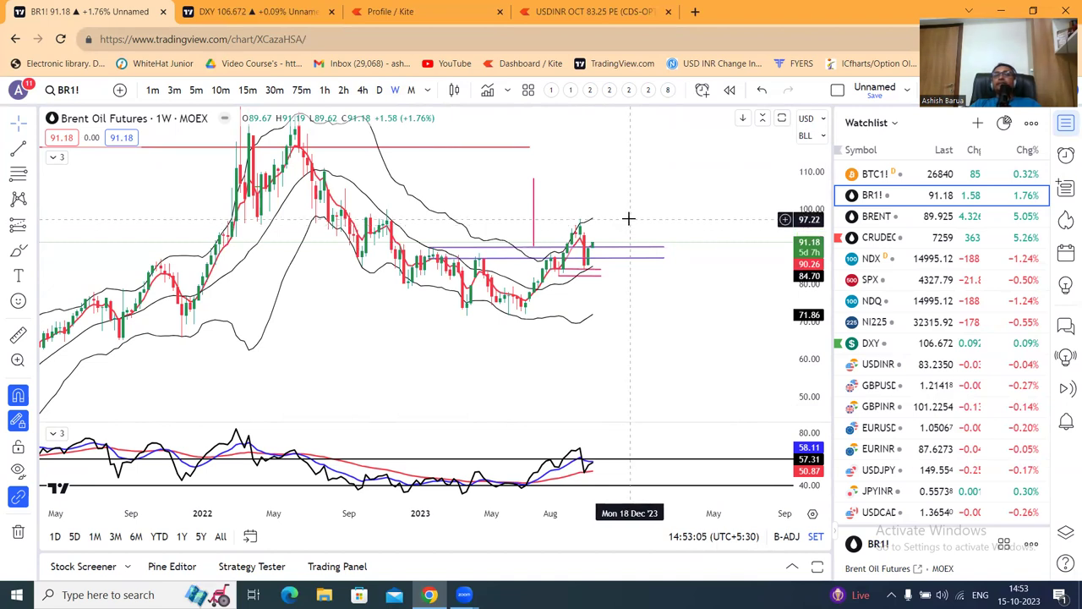
pyautogui.scroll(2, 631, 219)
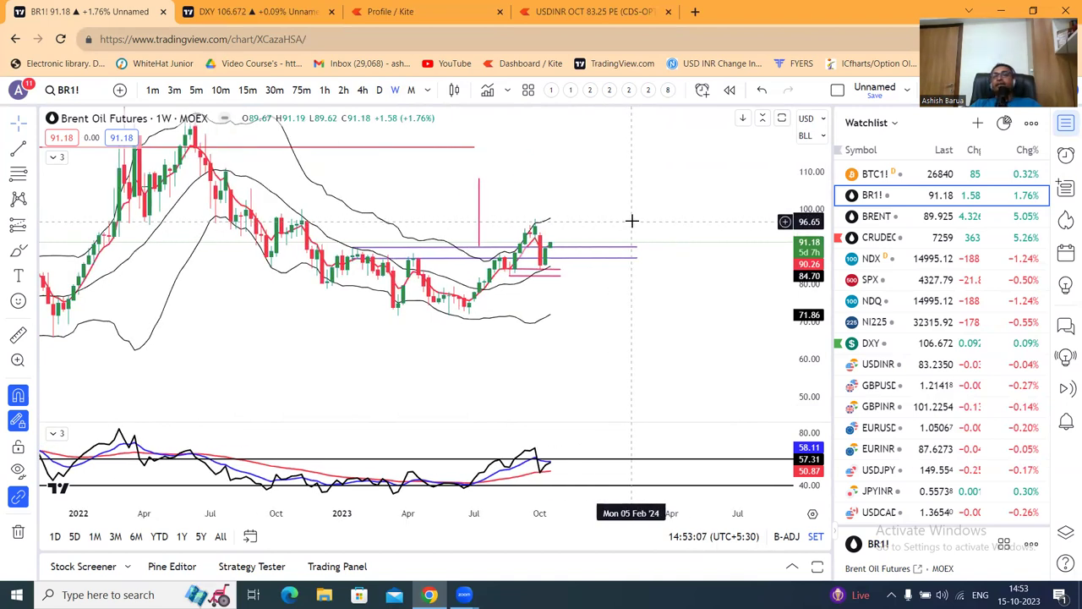
pyautogui.click(31, 149)
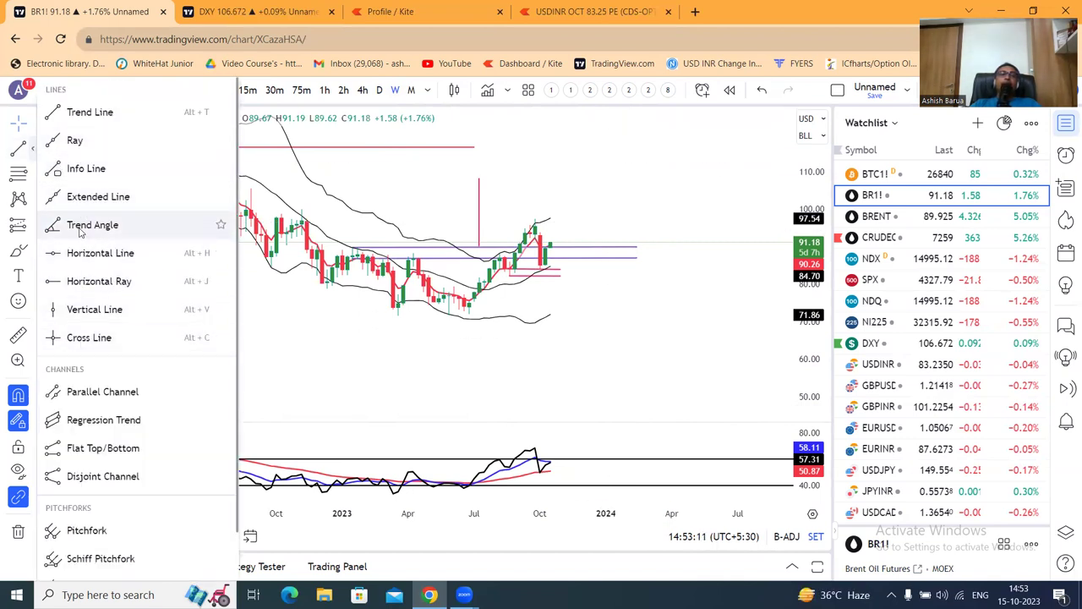
pyautogui.click(562, 399)
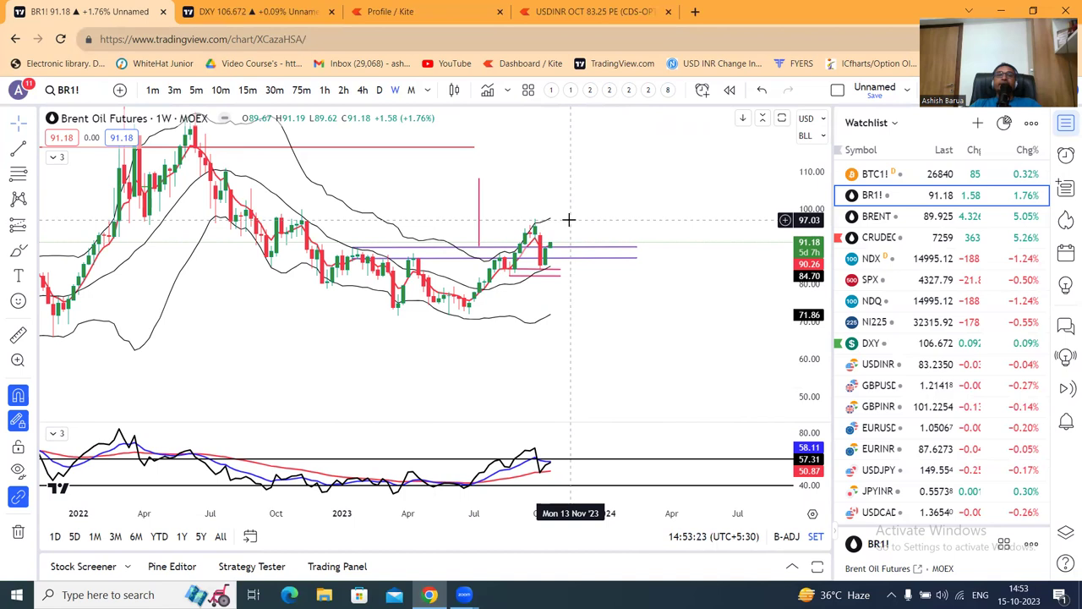
# - On the Brent daily chart, draw a near-horizontal trend line from the 28 Sep '23 high at about 97.64 to 1 Nov '23 at about 97.52
pyautogui.click(392, 101)
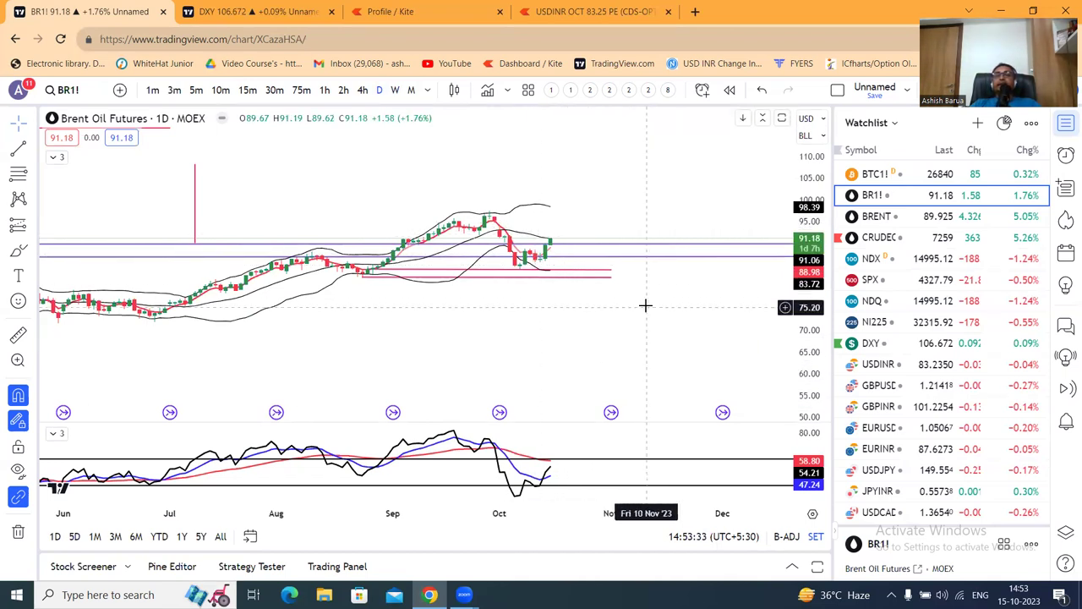
pyautogui.scroll(2, 763, 306)
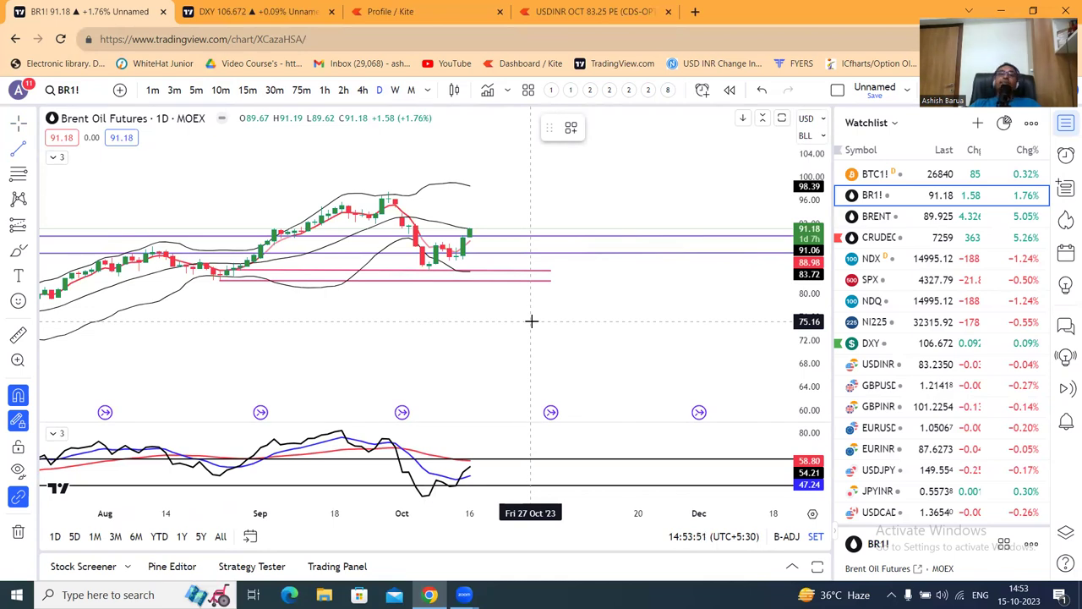
pyautogui.click(388, 193)
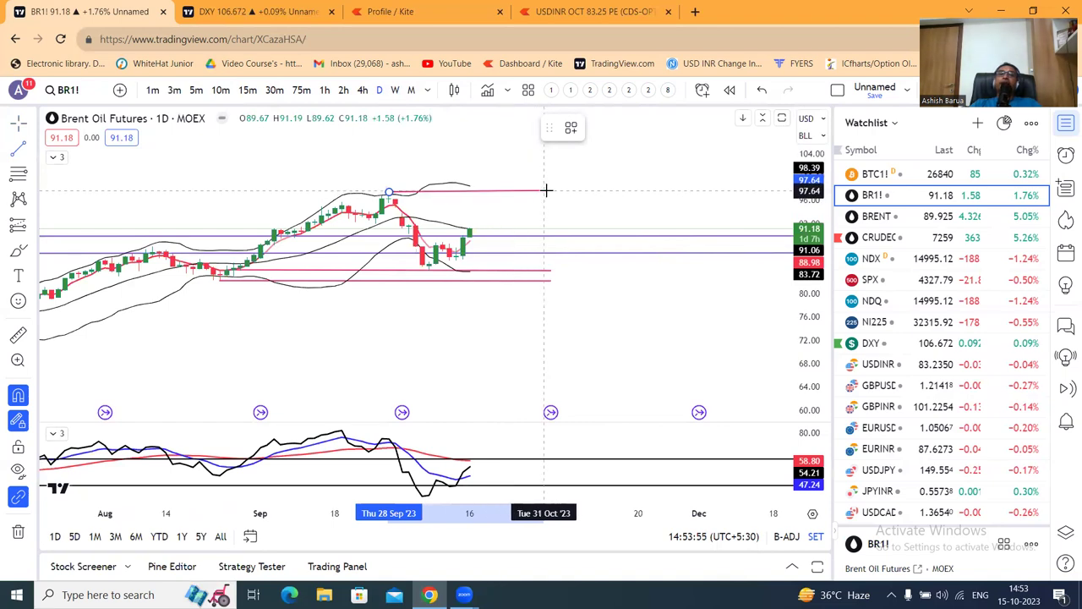
pyautogui.click(550, 191)
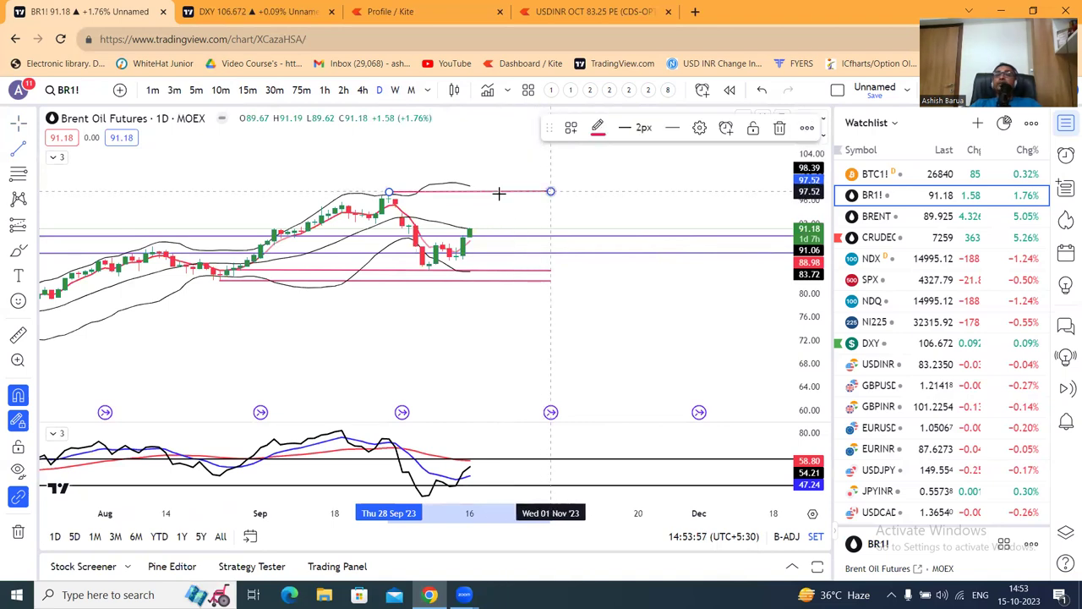
pyautogui.click(643, 314)
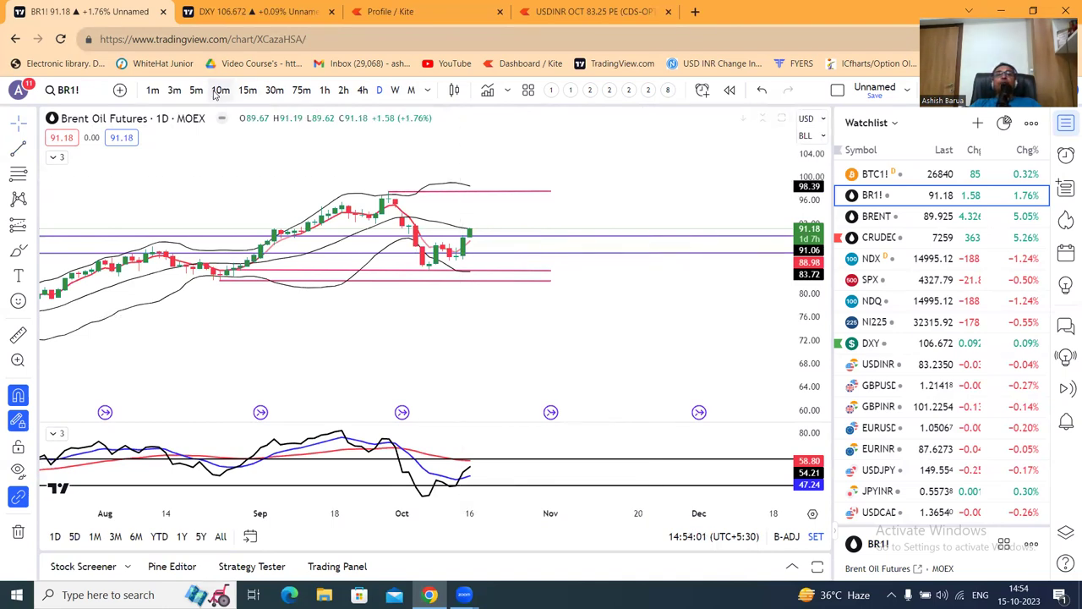
# - Compare Brent Oil Futures on the weekly and daily charts, examining price against the marked levels back to May
pyautogui.click(395, 90)
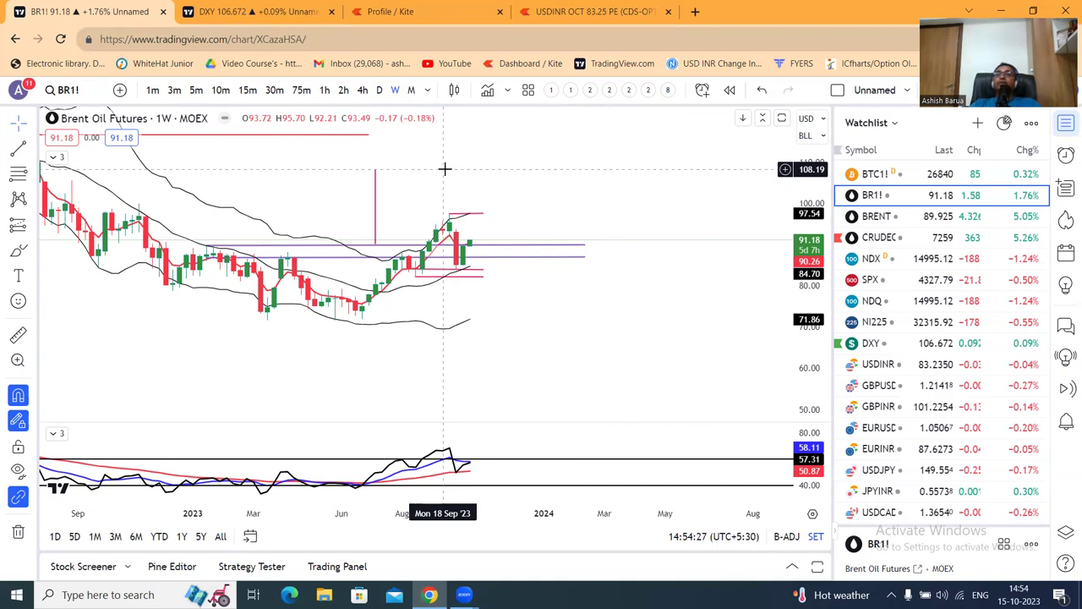
pyautogui.click(379, 90)
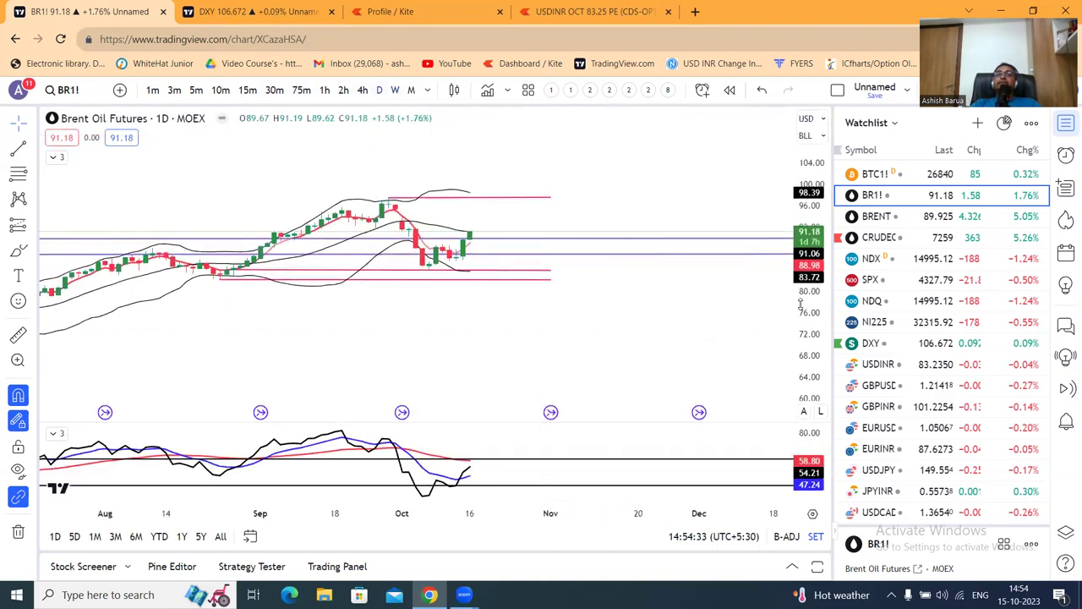
pyautogui.scroll(-2, 679, 299)
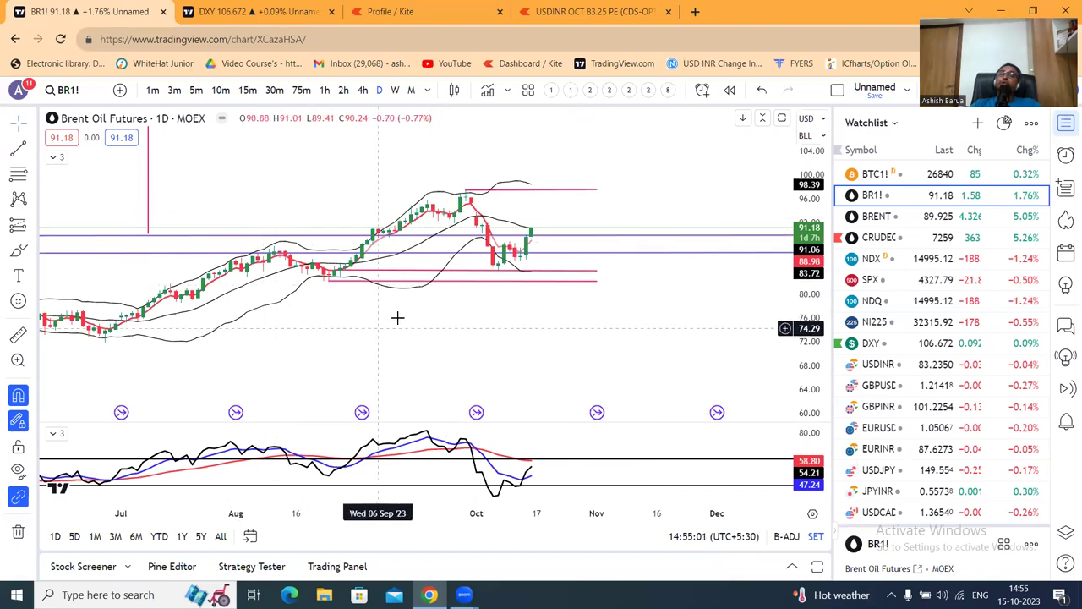
pyautogui.scroll(-2, 466, 343)
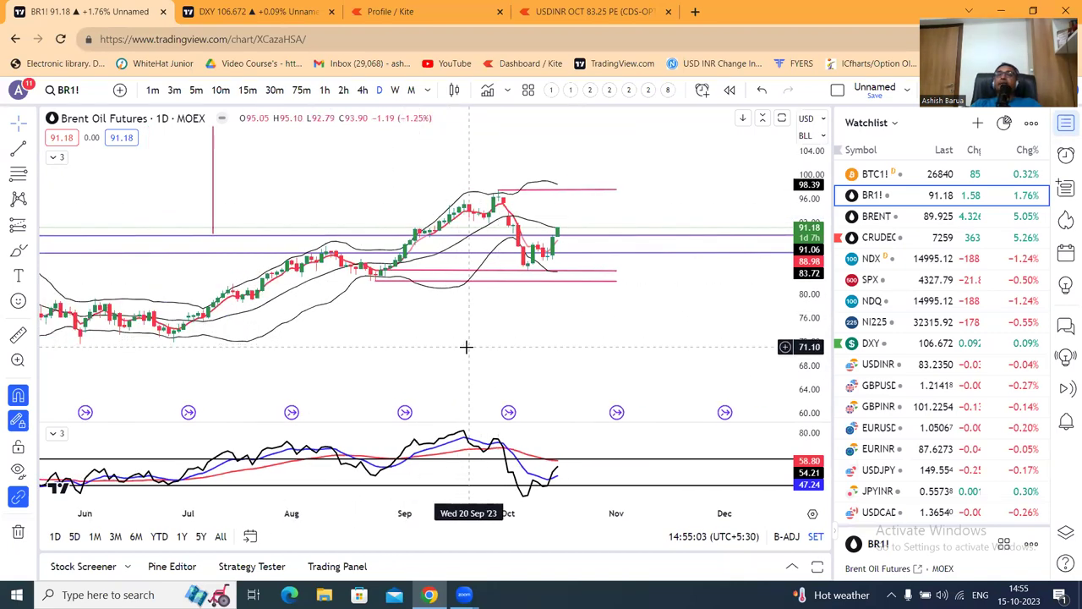
pyautogui.scroll(-2, 466, 345)
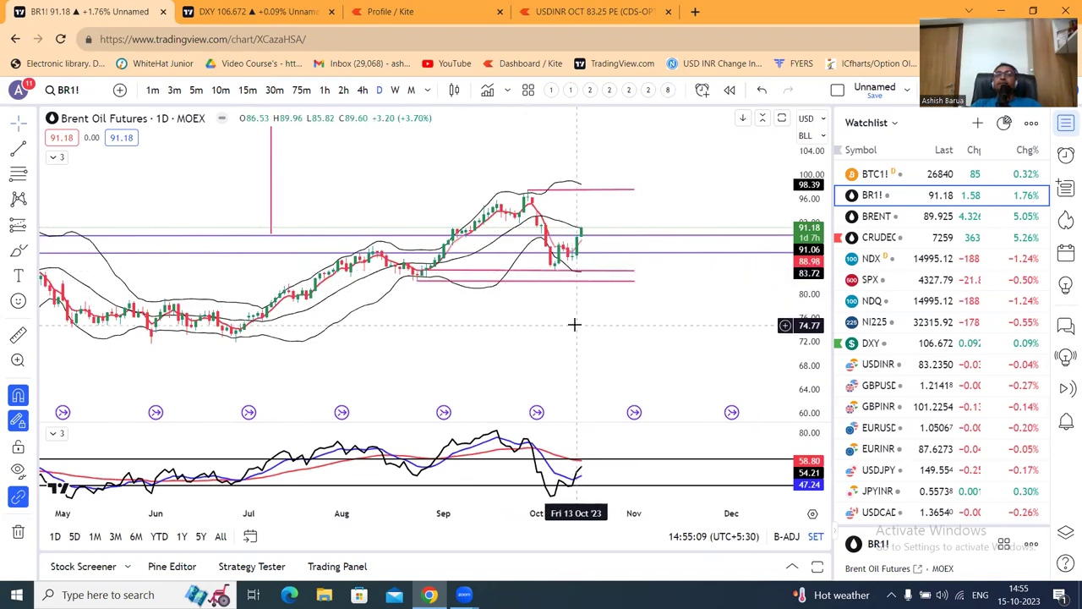
pyautogui.scroll(1, 572, 324)
pyautogui.hscroll(1, 651, 338)
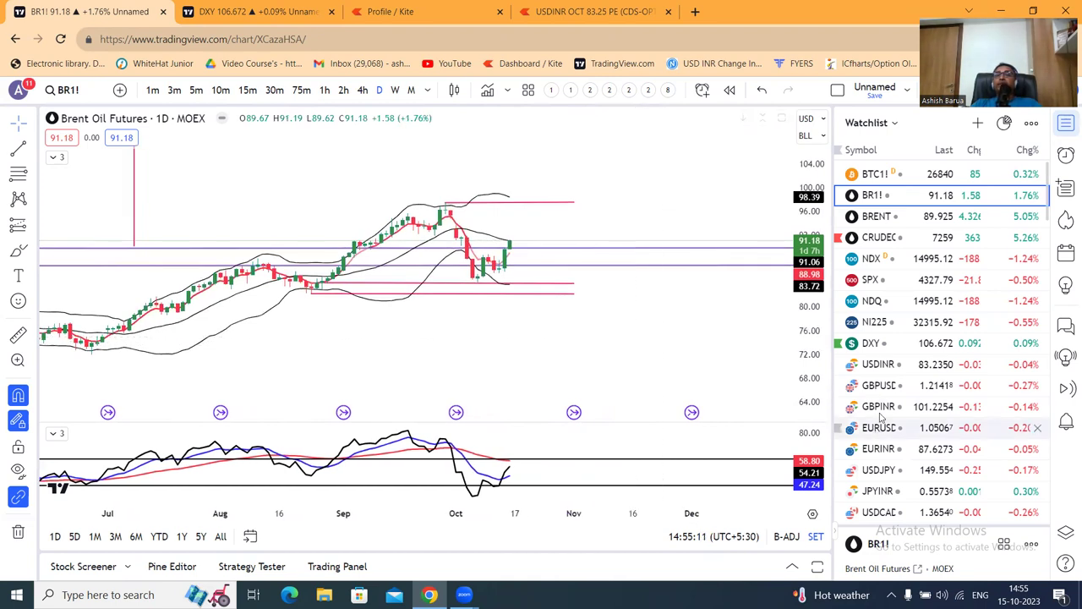
# - Open the US10Y daily chart from the watchlist and examine the 10-year yield and its oscillator pane
pyautogui.scroll(-3, 892, 440)
pyautogui.scroll(-3, 892, 446)
pyautogui.click(886, 440)
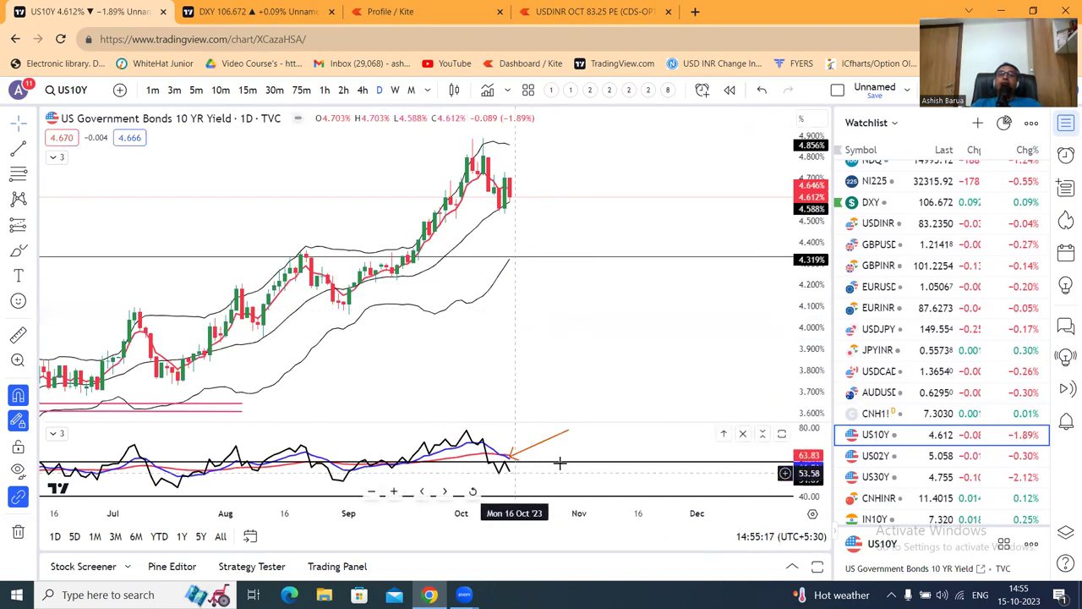
pyautogui.doubleClick(802, 457)
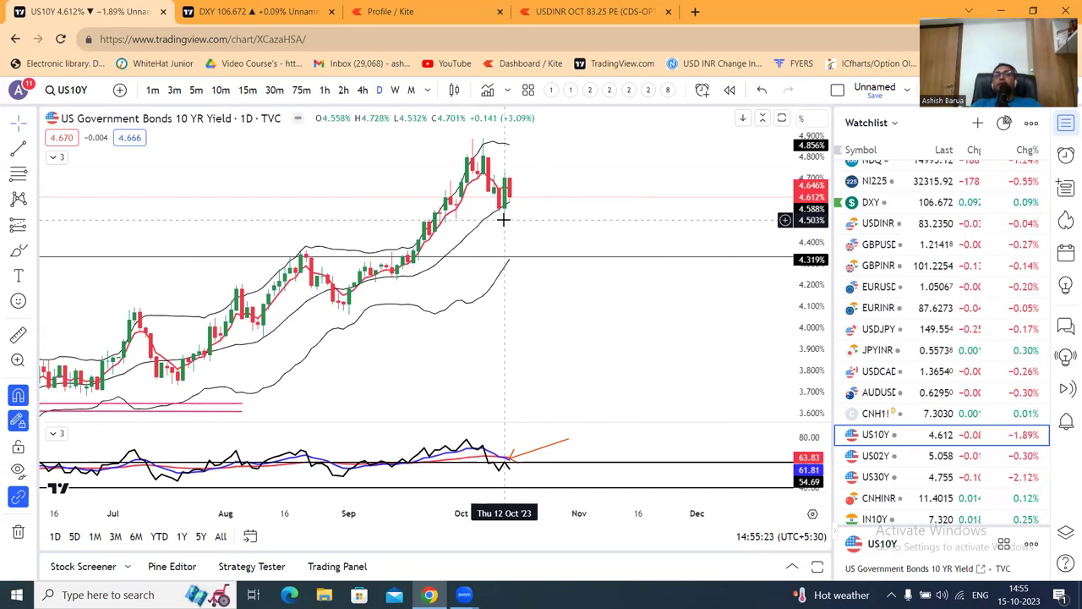
# - Review the US02Y daily chart, including its earlier price history, and return to the US10Y daily chart for comparison
pyautogui.click(883, 460)
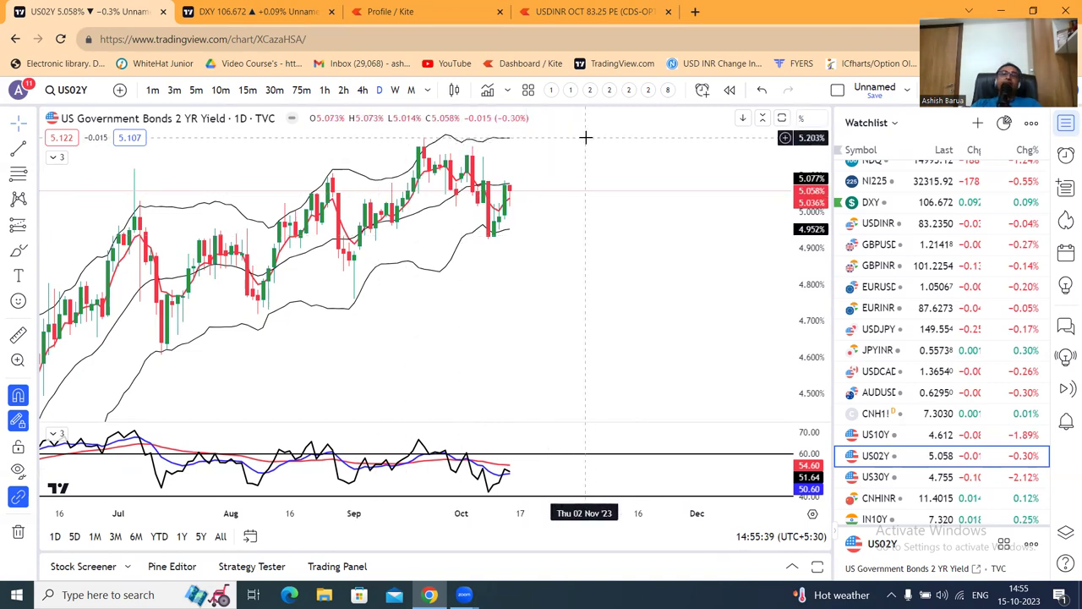
pyautogui.scroll(-2, 586, 137)
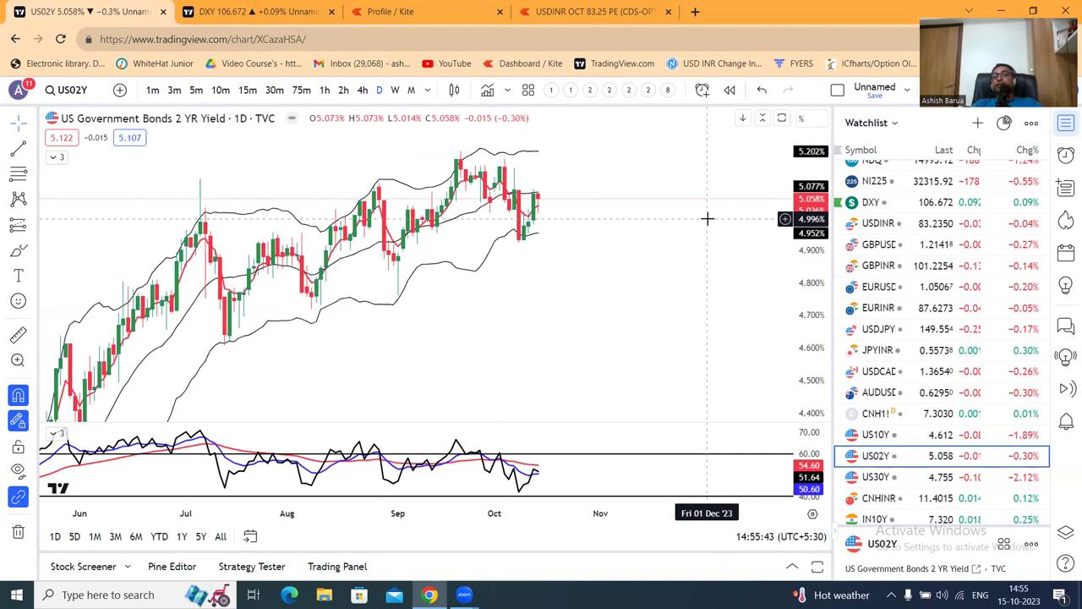
pyautogui.click(914, 438)
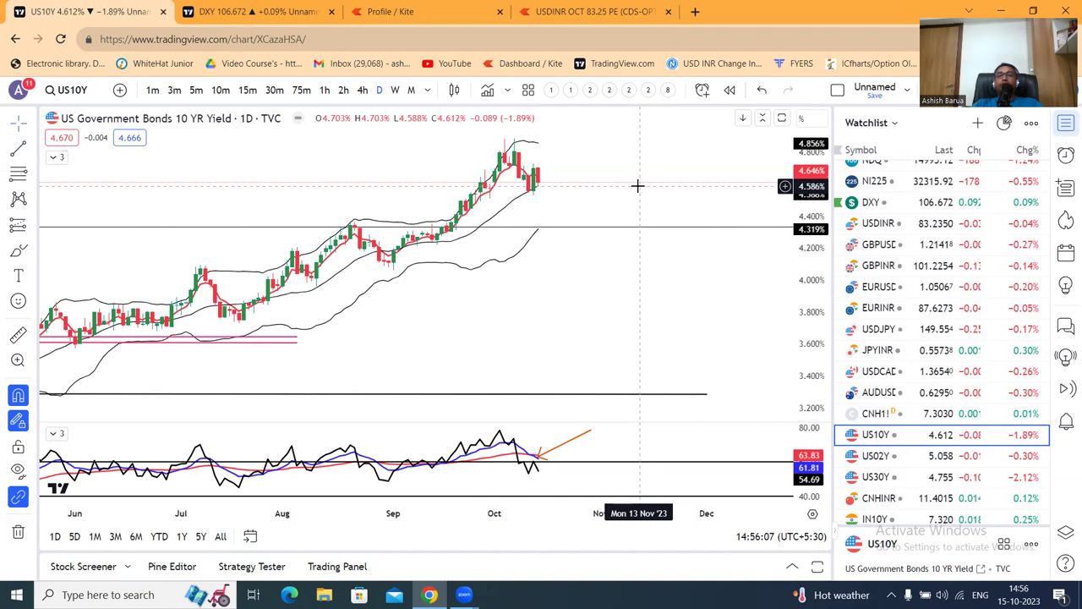
# - Go through the daily charts of DXY, USDINR, GBPUSD, EURUSD and USDJPY from the watchlist
pyautogui.click(906, 208)
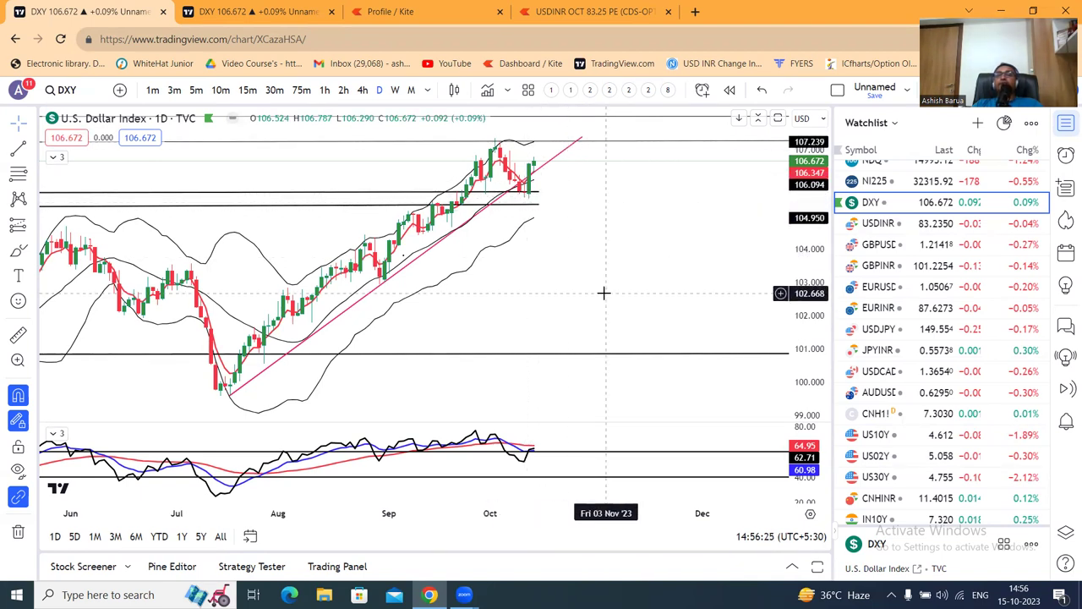
pyautogui.click(883, 230)
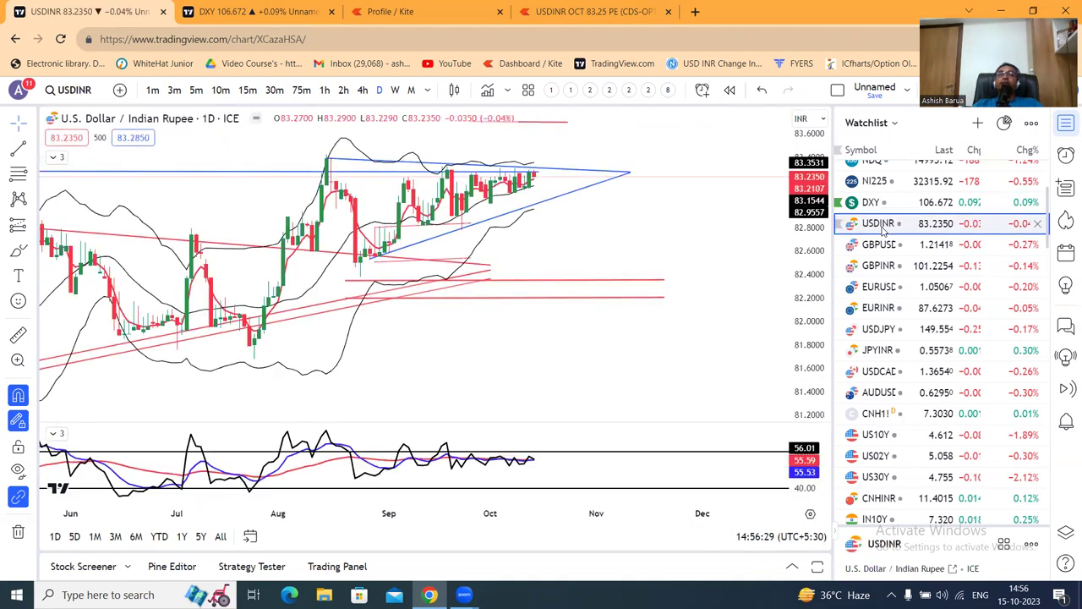
pyautogui.click(881, 250)
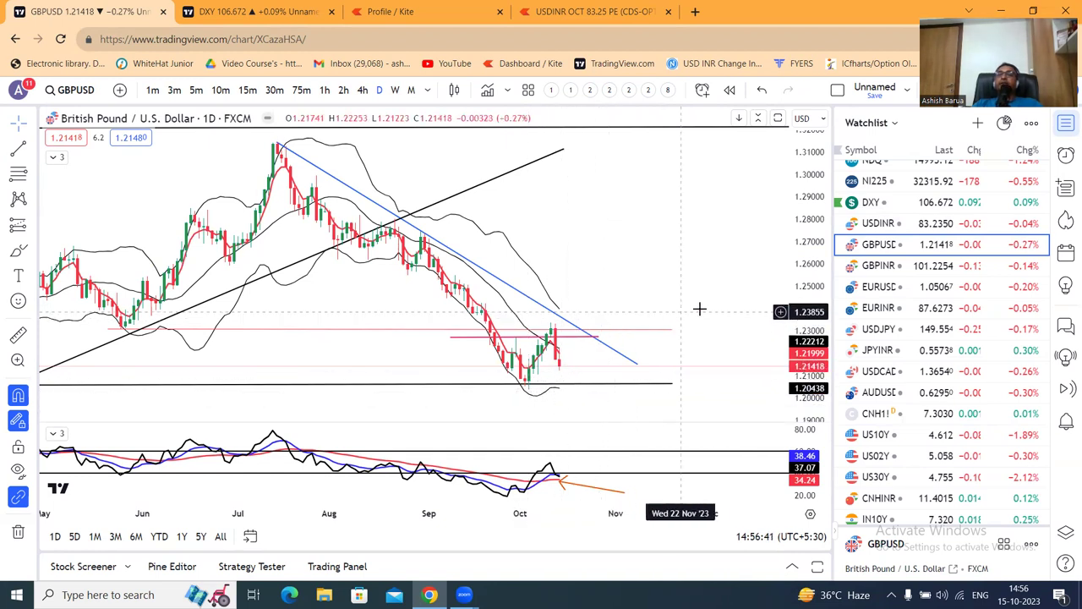
pyautogui.click(882, 288)
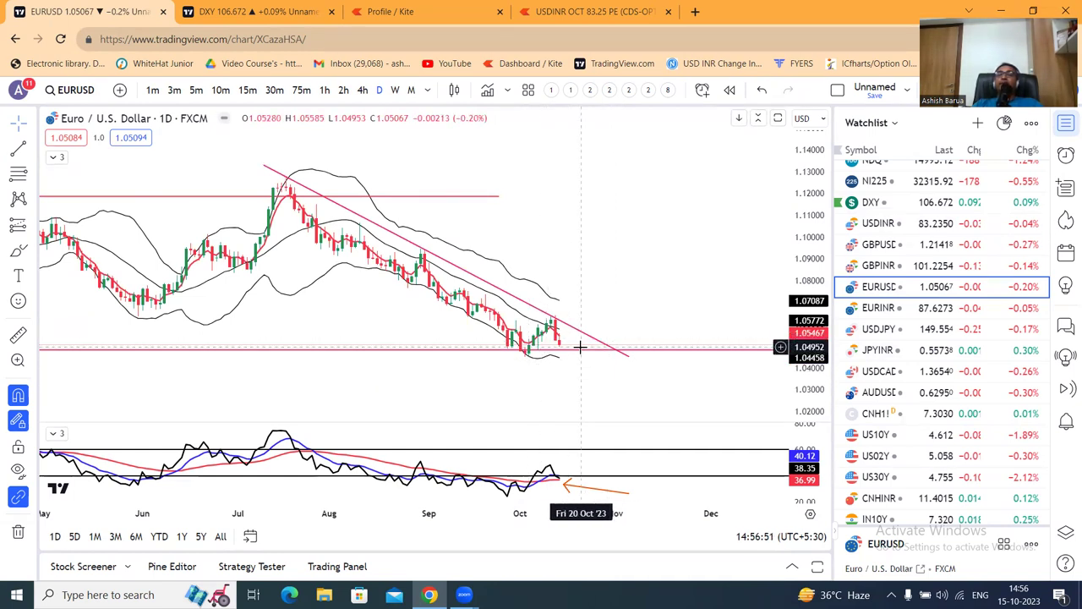
pyautogui.click(876, 334)
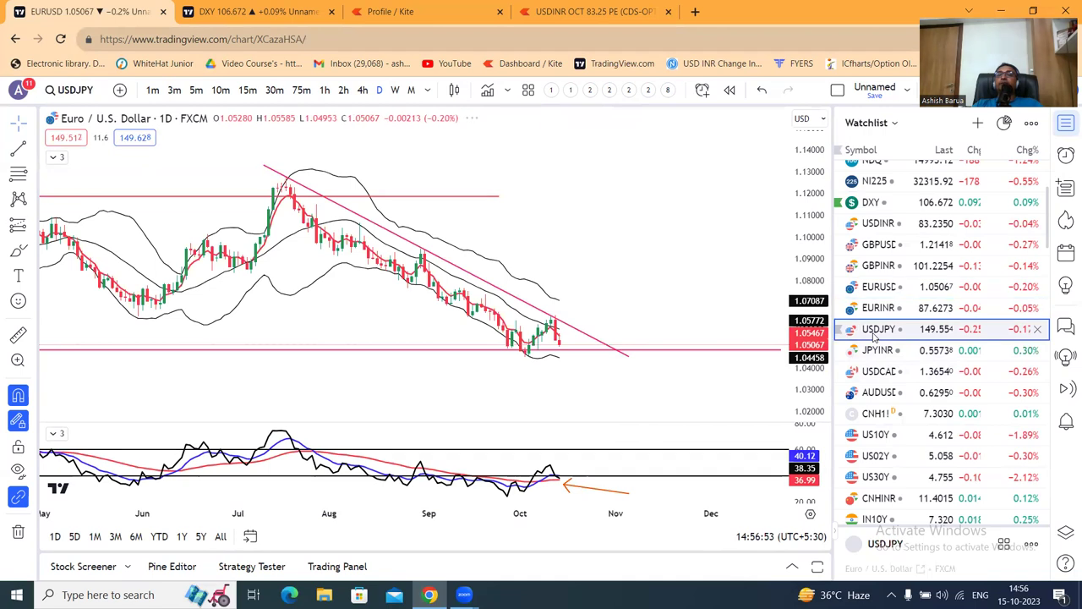